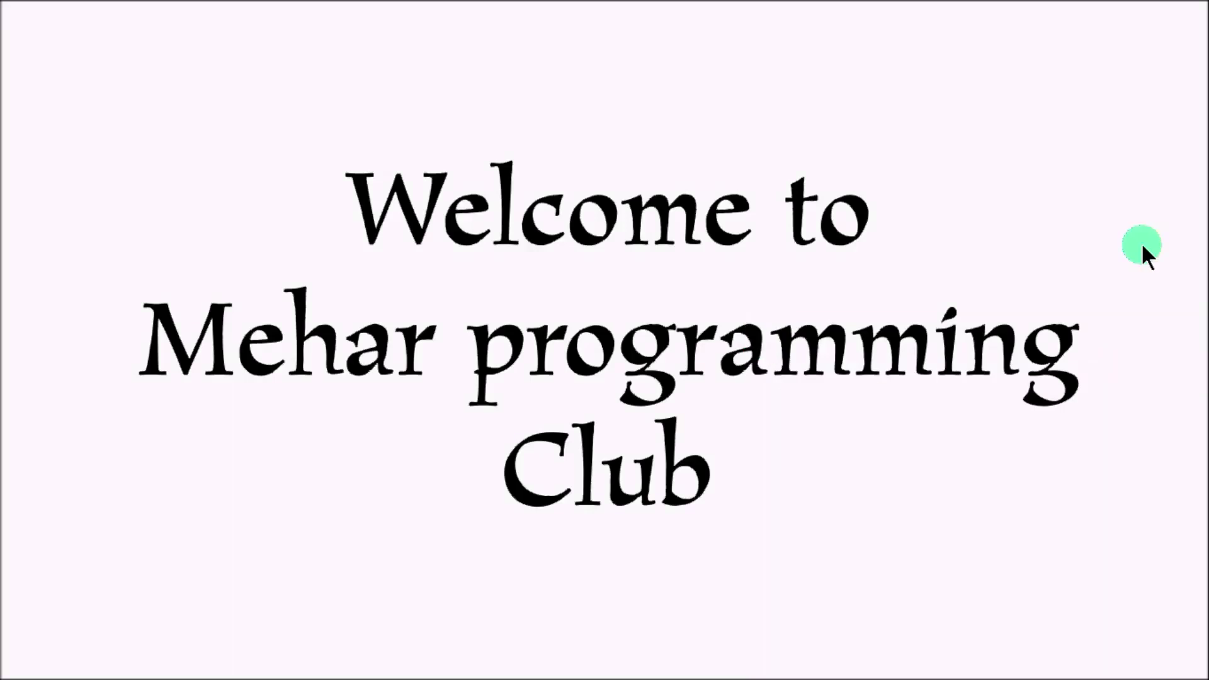
# Bring the slideshow to the MS Excel 2003,2016 slide.
pyautogui.click(957, 271)
pyautogui.click(957, 271)
pyautogui.press('Left')
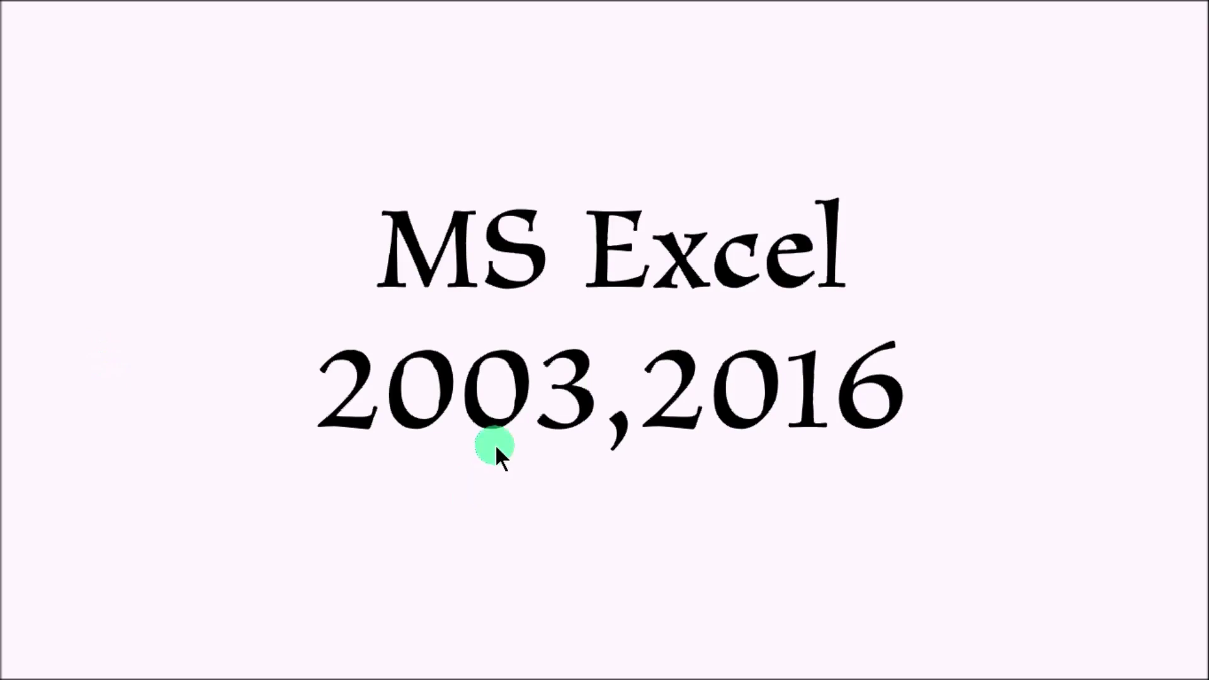
pyautogui.press('super')
# Launch Excel 2016 from a Windows search for 'exce' and browse its template gallery.
pyautogui.write('exce')
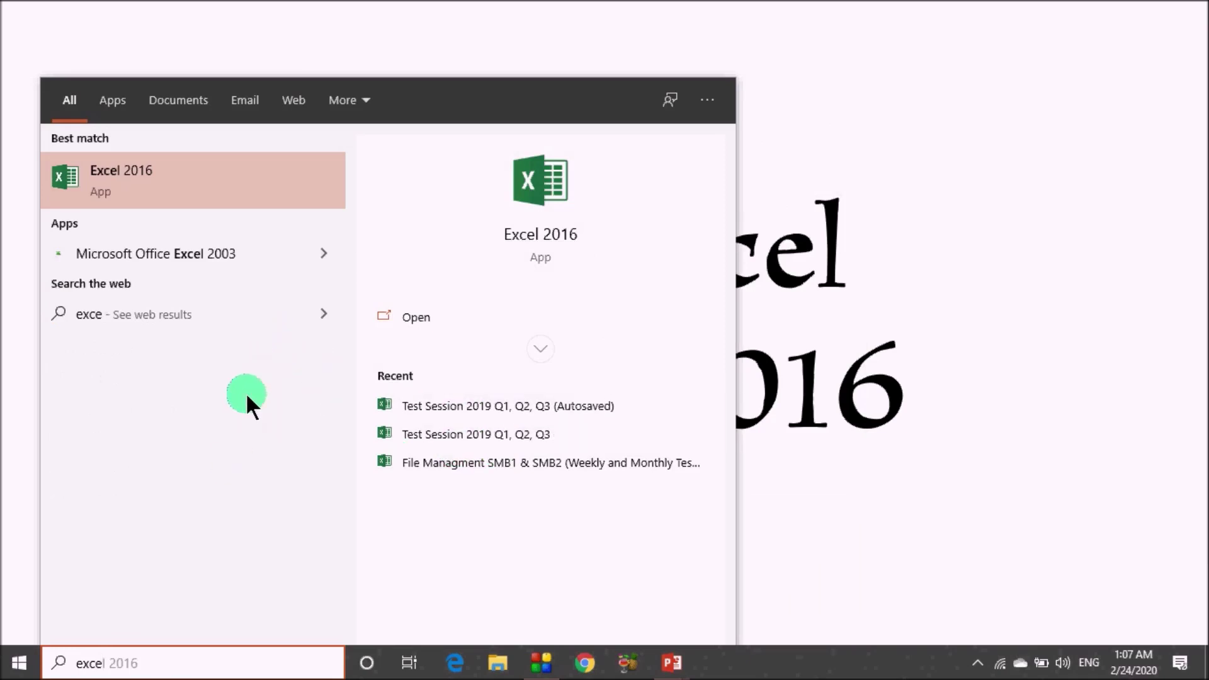
pyautogui.click(210, 173)
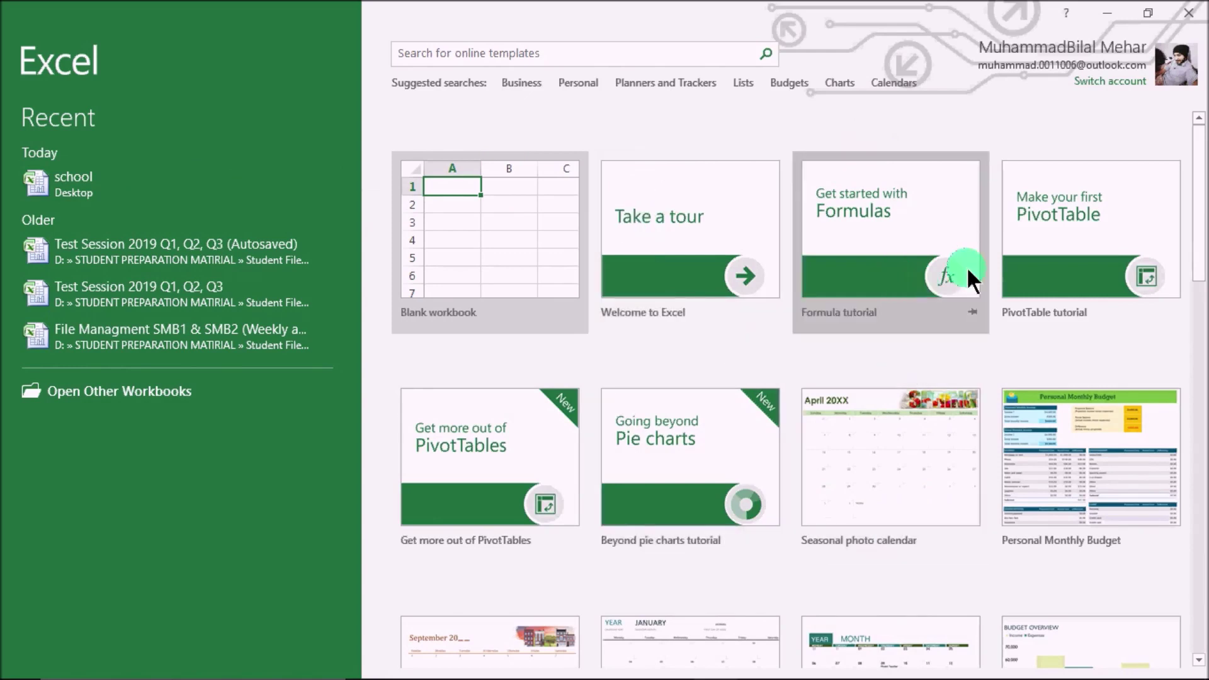
pyautogui.scroll(-1, 941, 246)
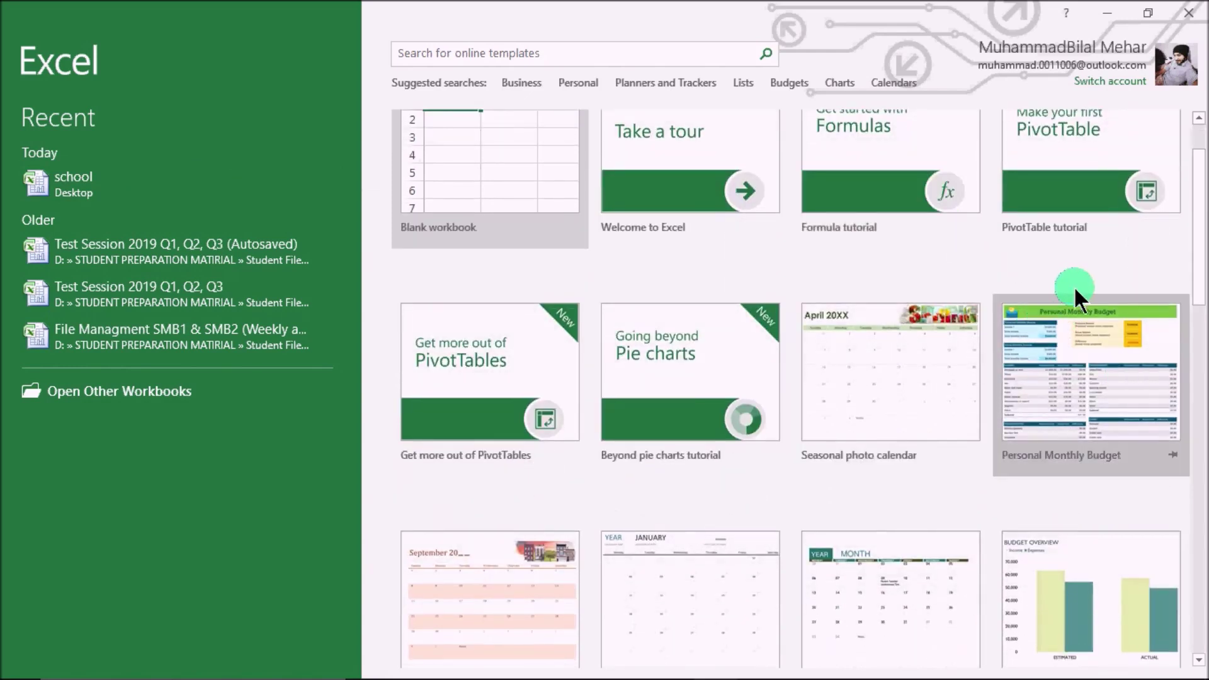
pyautogui.scroll(-1, 1081, 277)
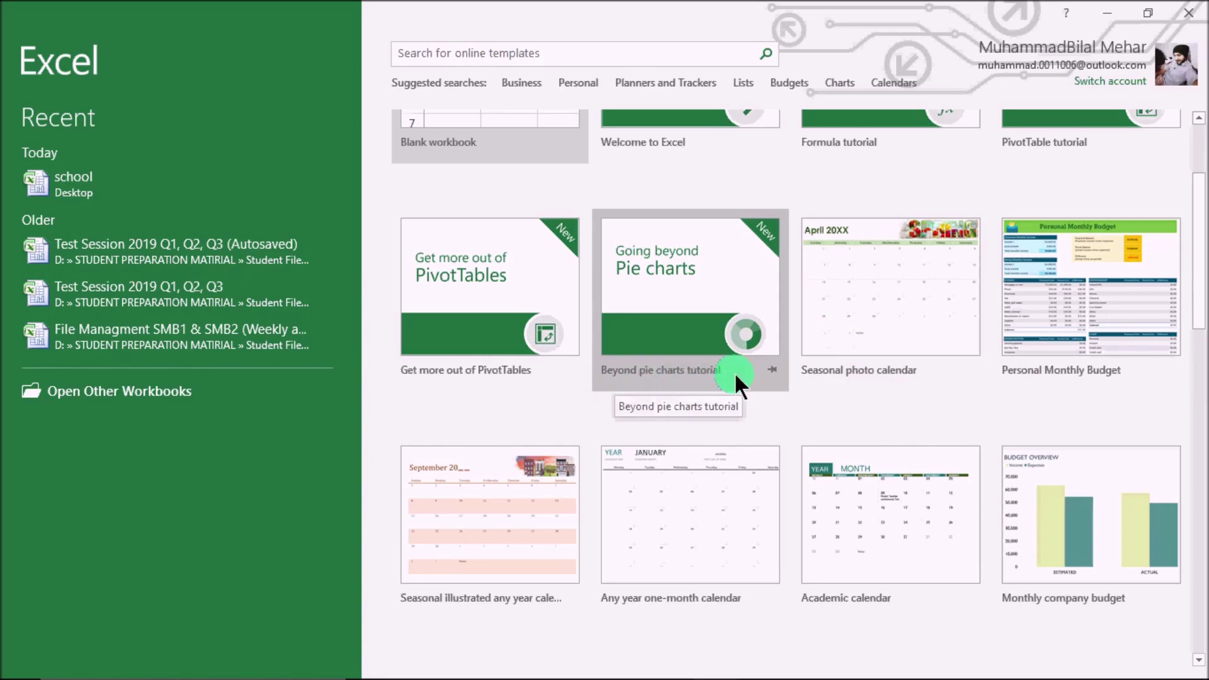
pyautogui.scroll(-2, 881, 384)
pyautogui.scroll(-1, 845, 466)
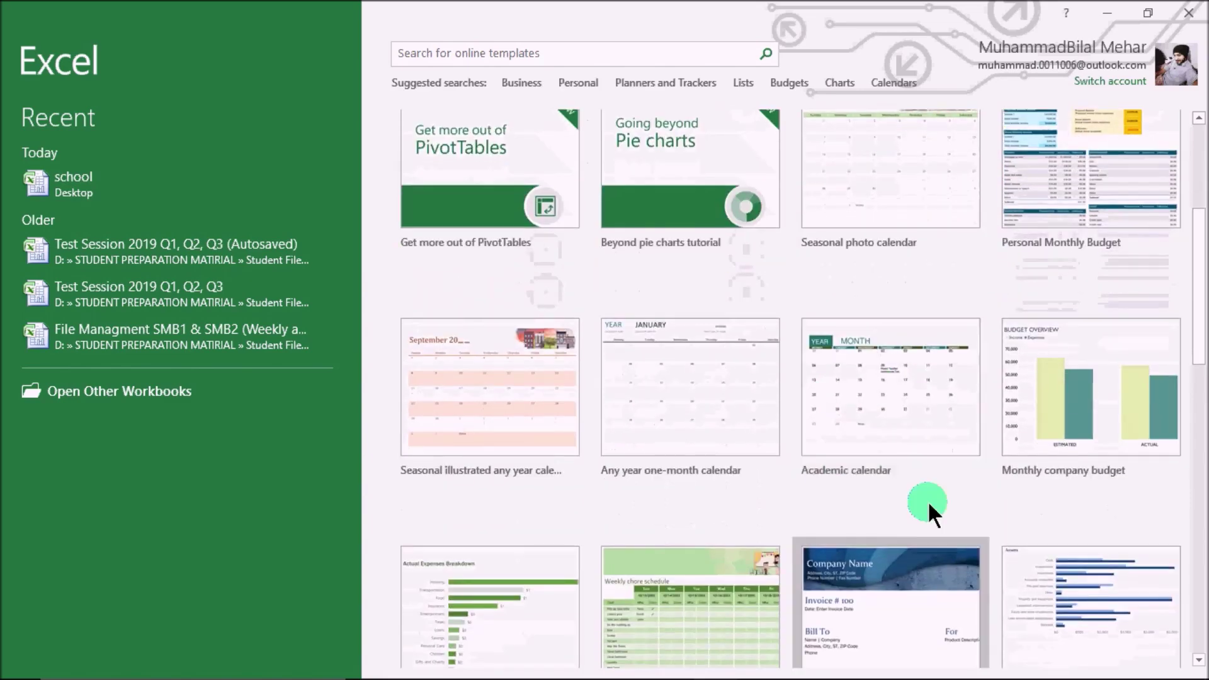
pyautogui.scroll(-2, 907, 361)
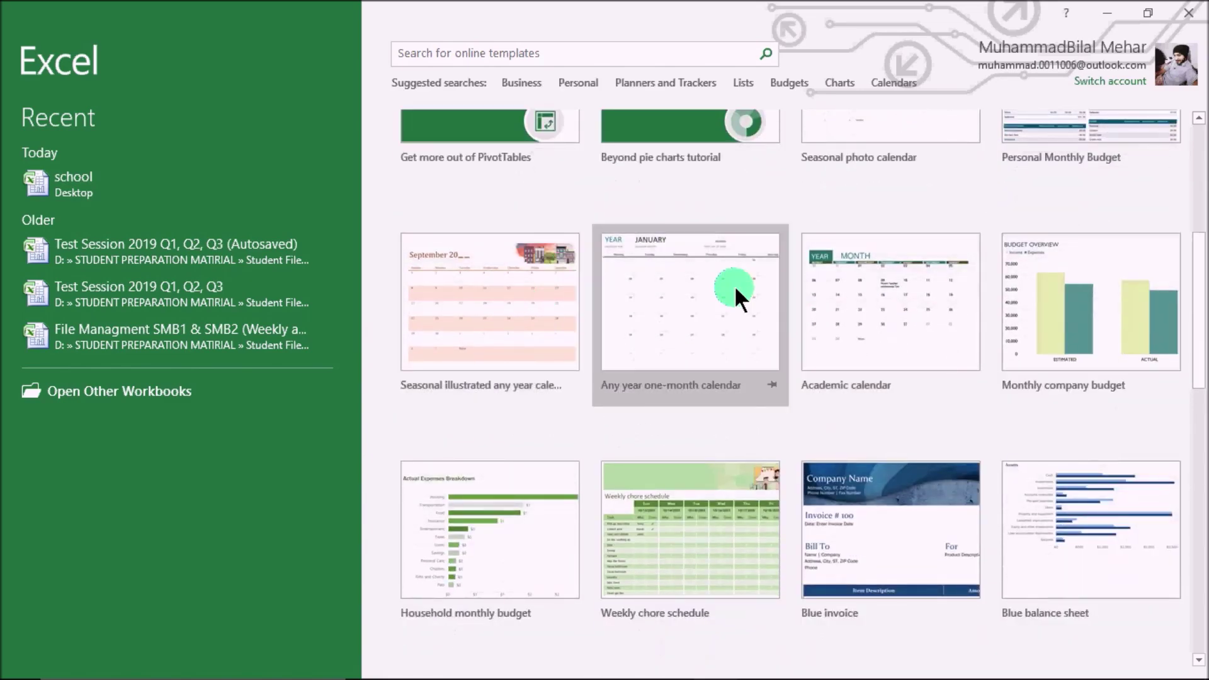
pyautogui.scroll(-1, 810, 301)
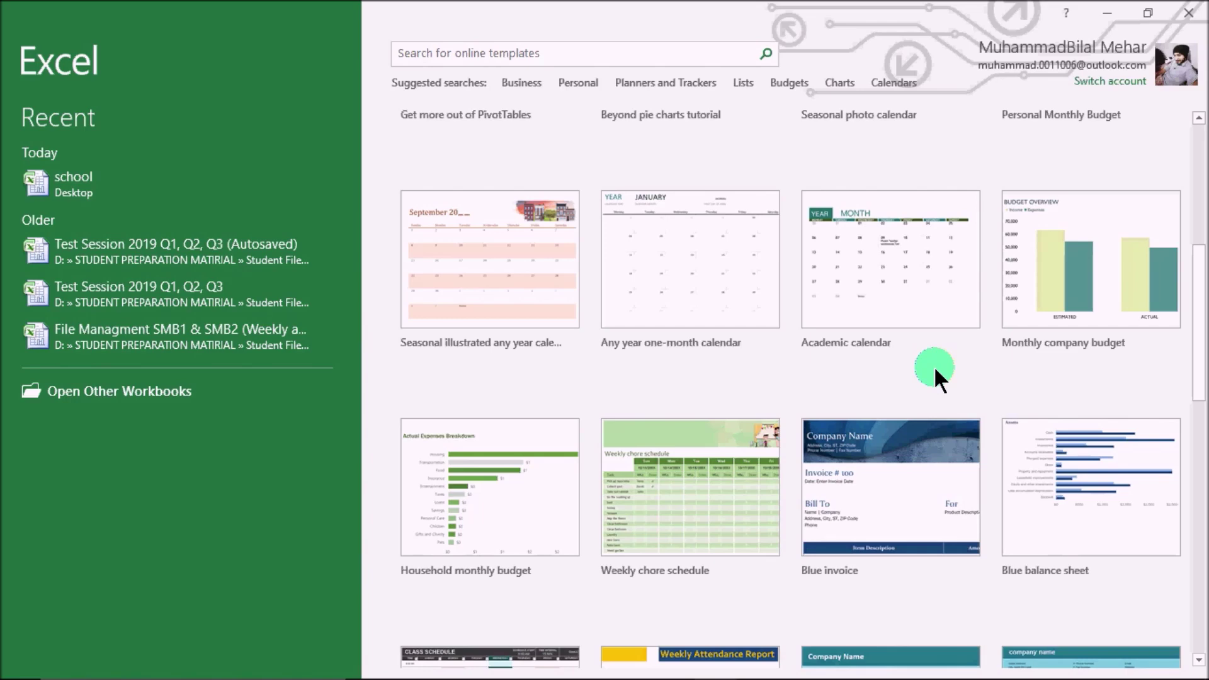
pyautogui.scroll(-3, 913, 410)
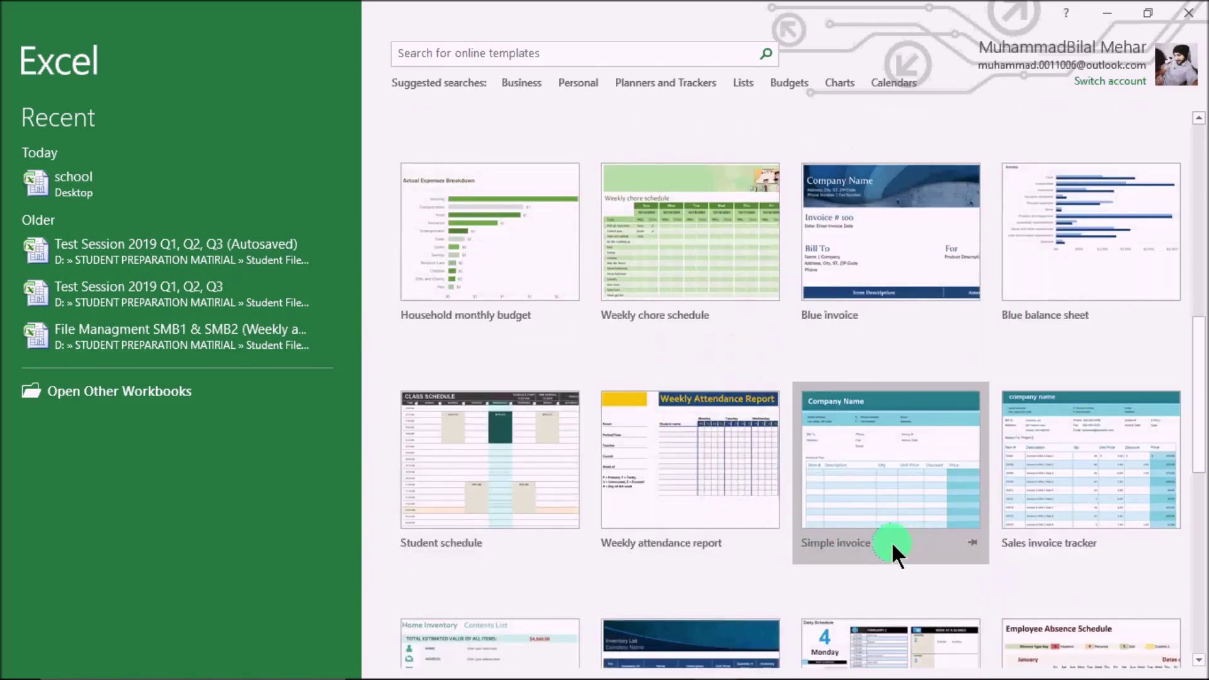
pyautogui.scroll(-4, 889, 543)
pyautogui.scroll(5, 888, 545)
pyautogui.scroll(5, 885, 550)
pyautogui.scroll(3, 885, 550)
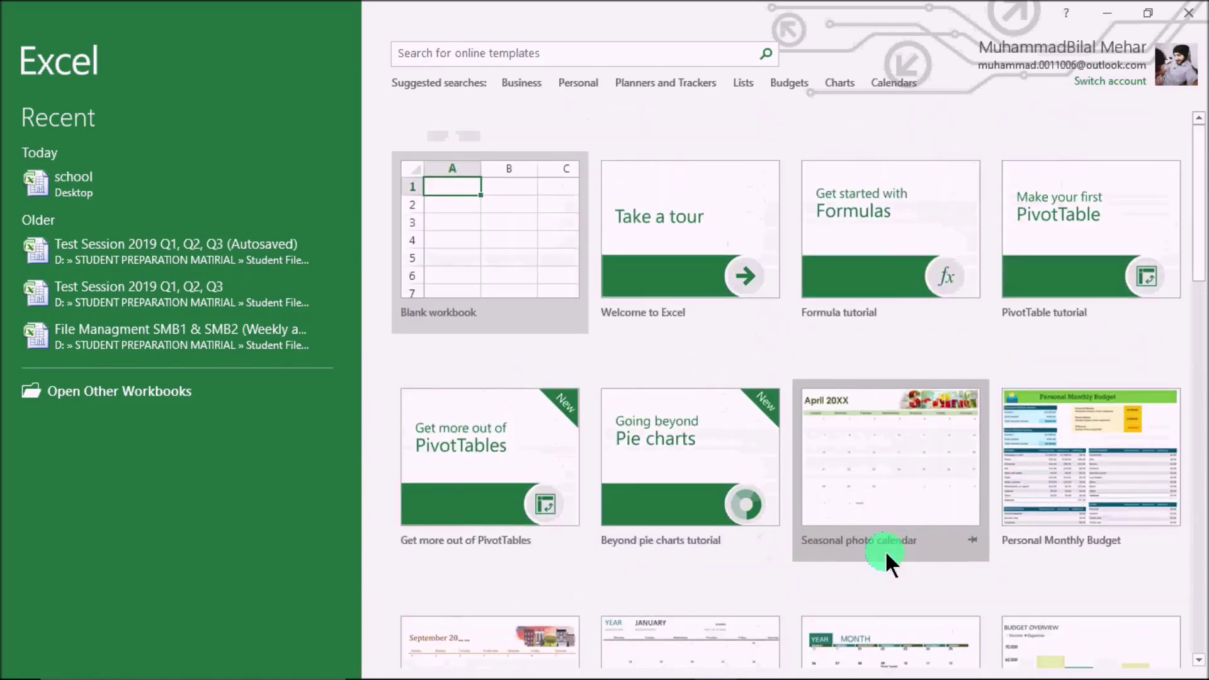
# Create a blank workbook, add Sheet2 and Sheet3, and go back to Sheet1.
pyautogui.click(503, 243)
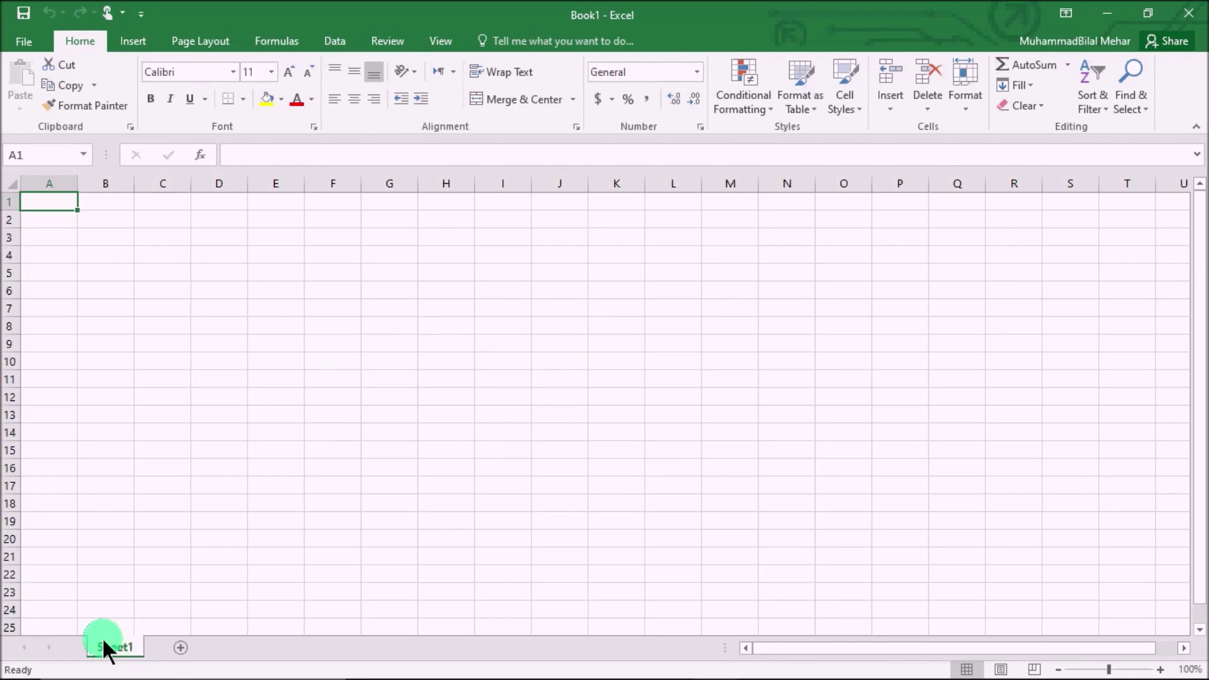
pyautogui.click(177, 645)
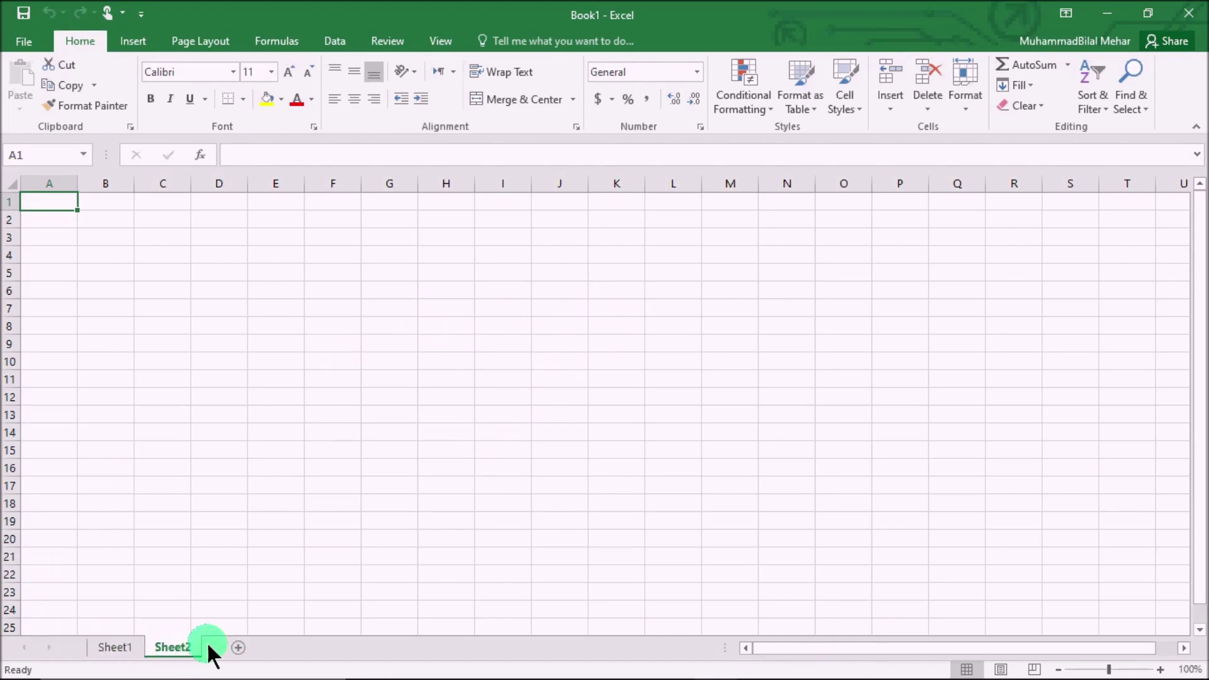
pyautogui.click(239, 649)
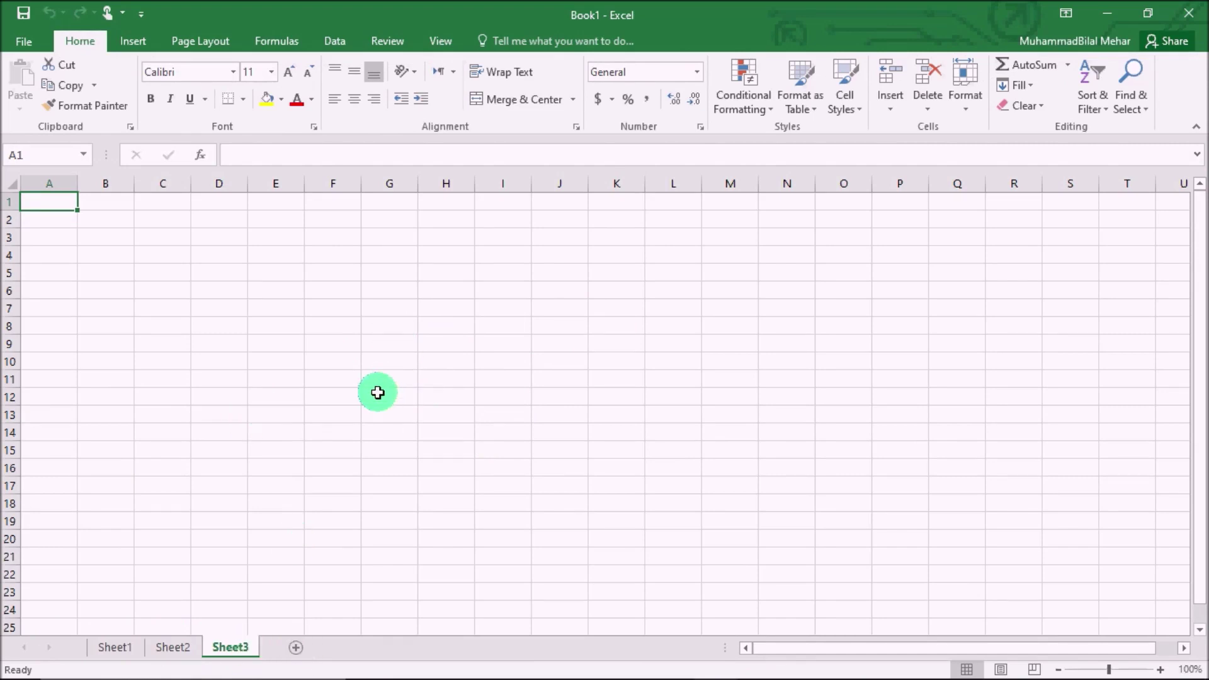
pyautogui.click(116, 648)
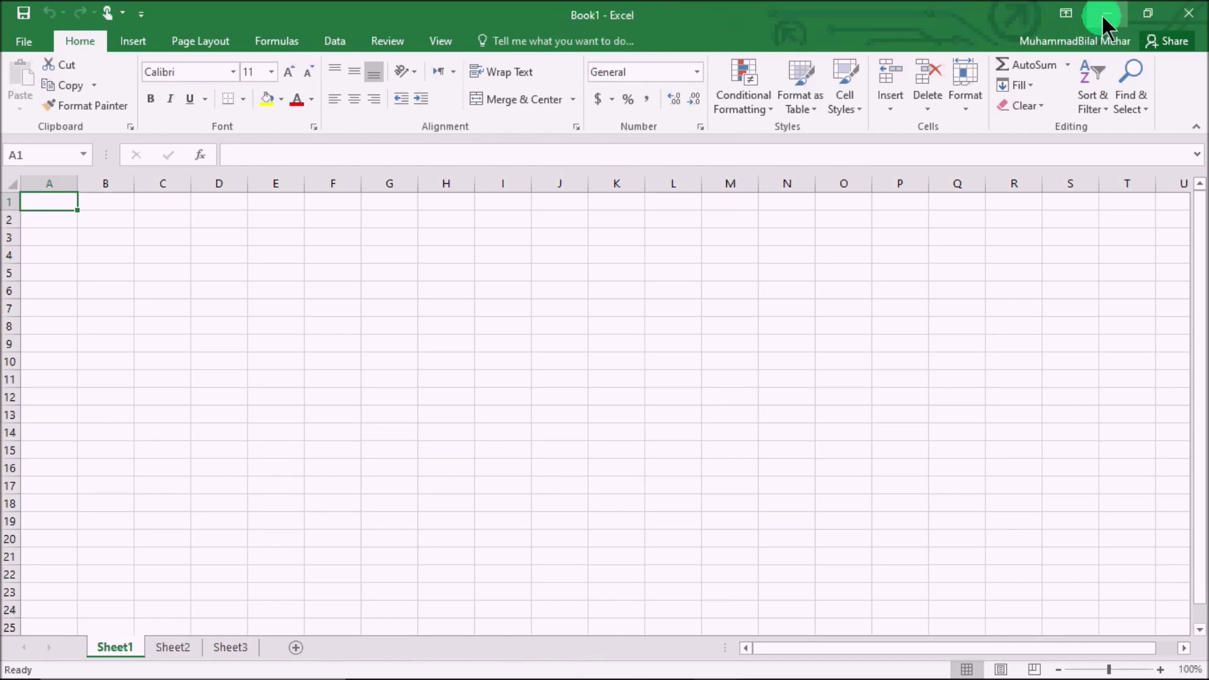
pyautogui.click(1065, 13)
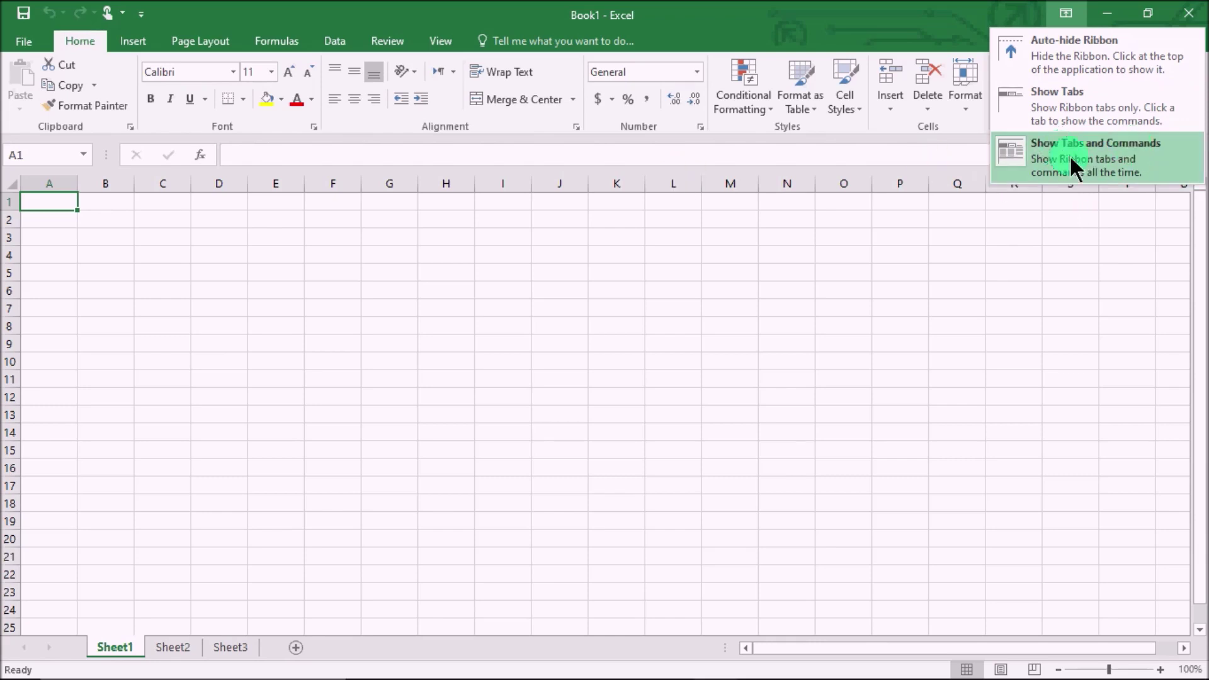
pyautogui.click(1059, 55)
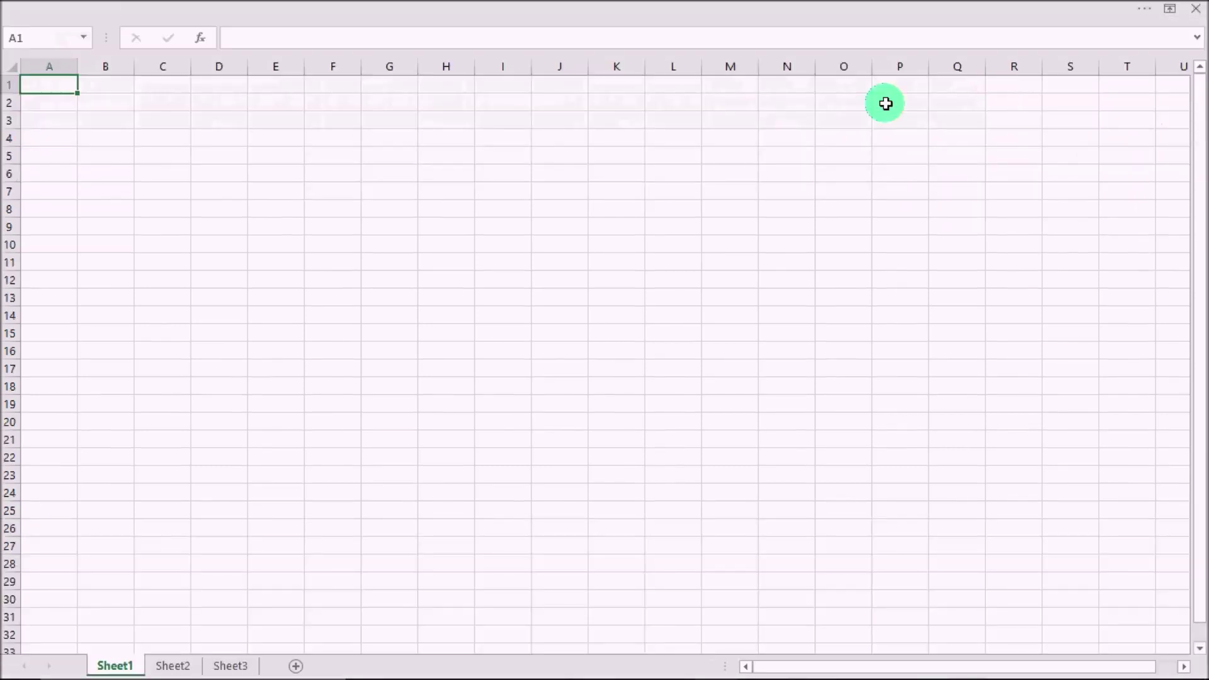
pyautogui.click(1145, 9)
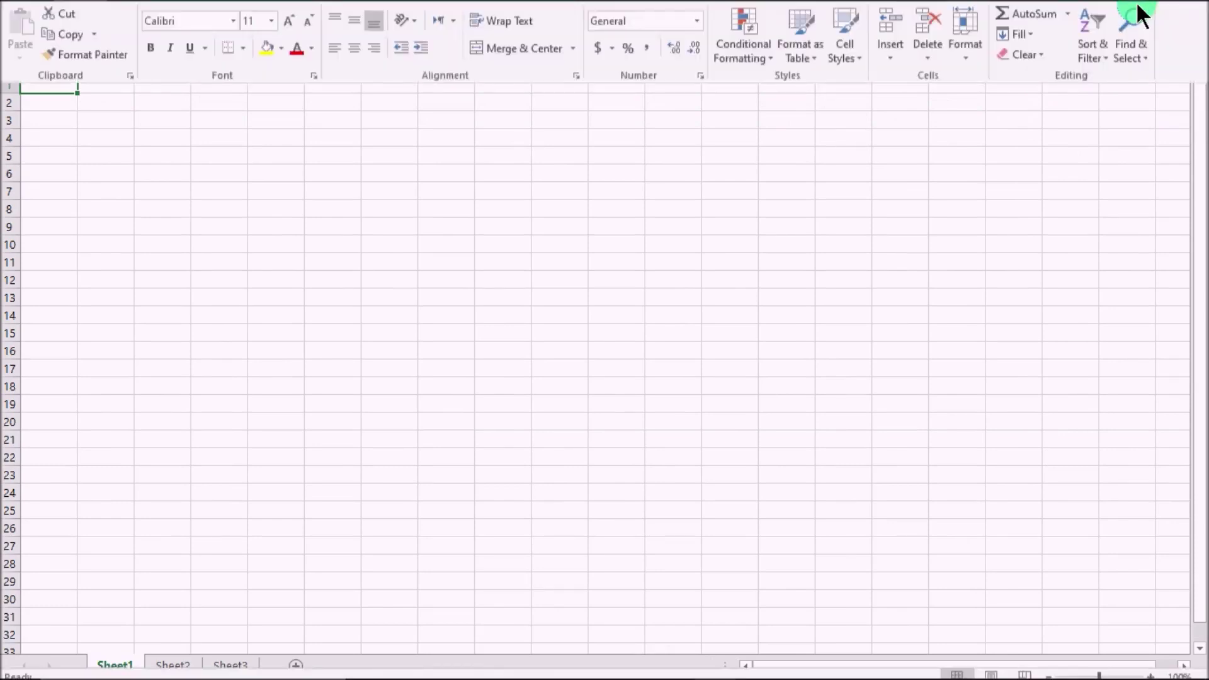
pyautogui.click(1067, 20)
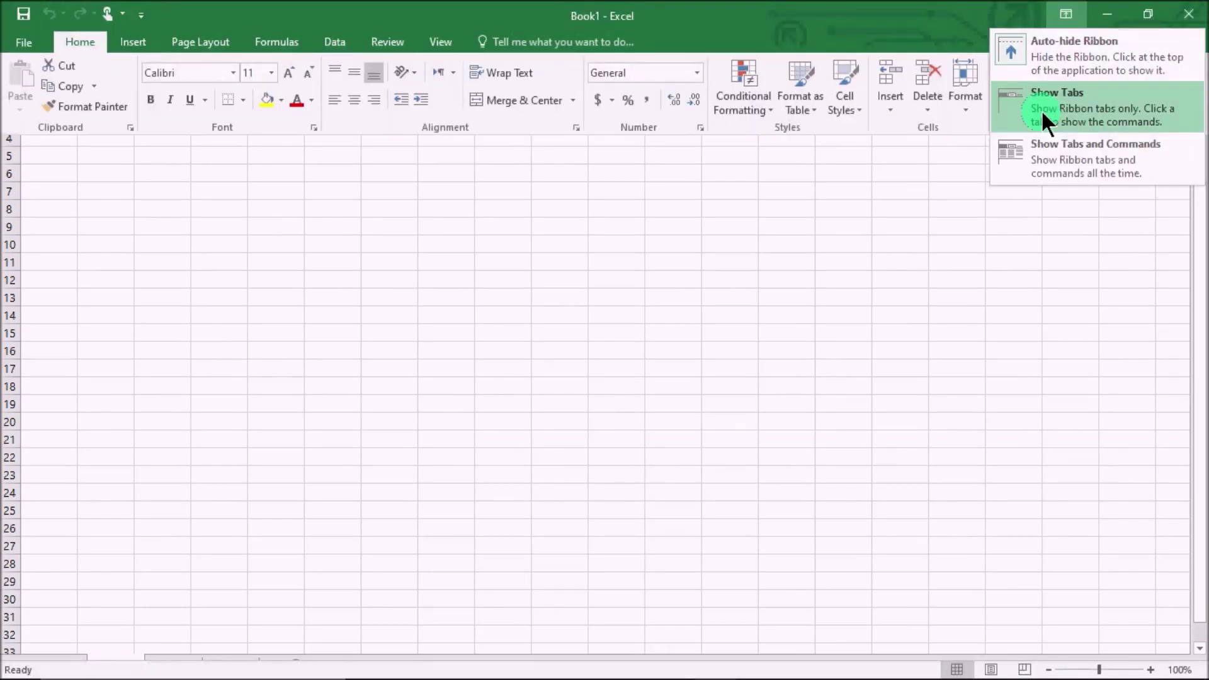
pyautogui.click(1058, 104)
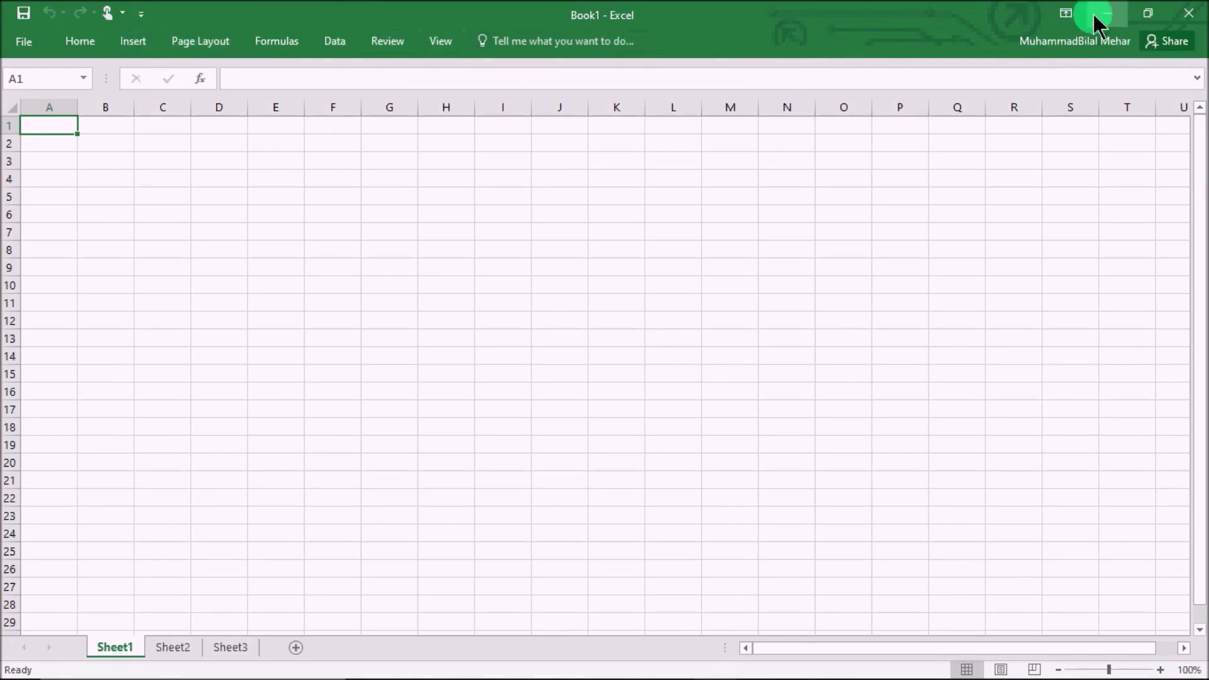
pyautogui.click(1066, 14)
pyautogui.click(1088, 178)
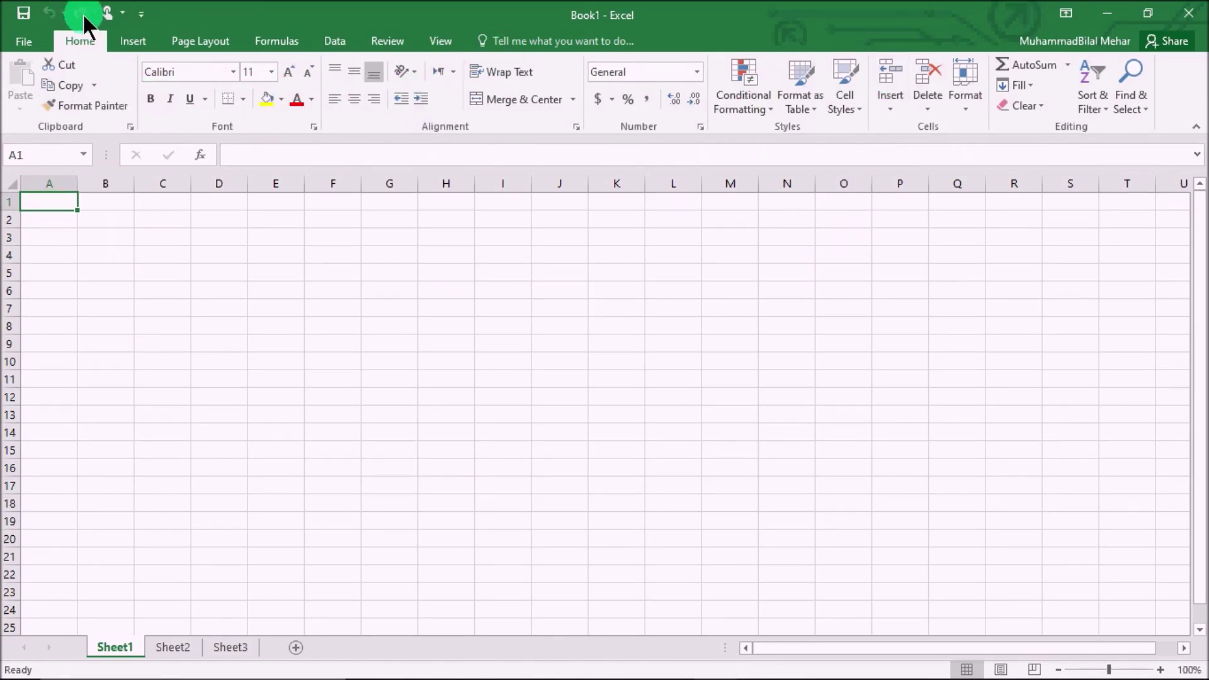
pyautogui.click(125, 12)
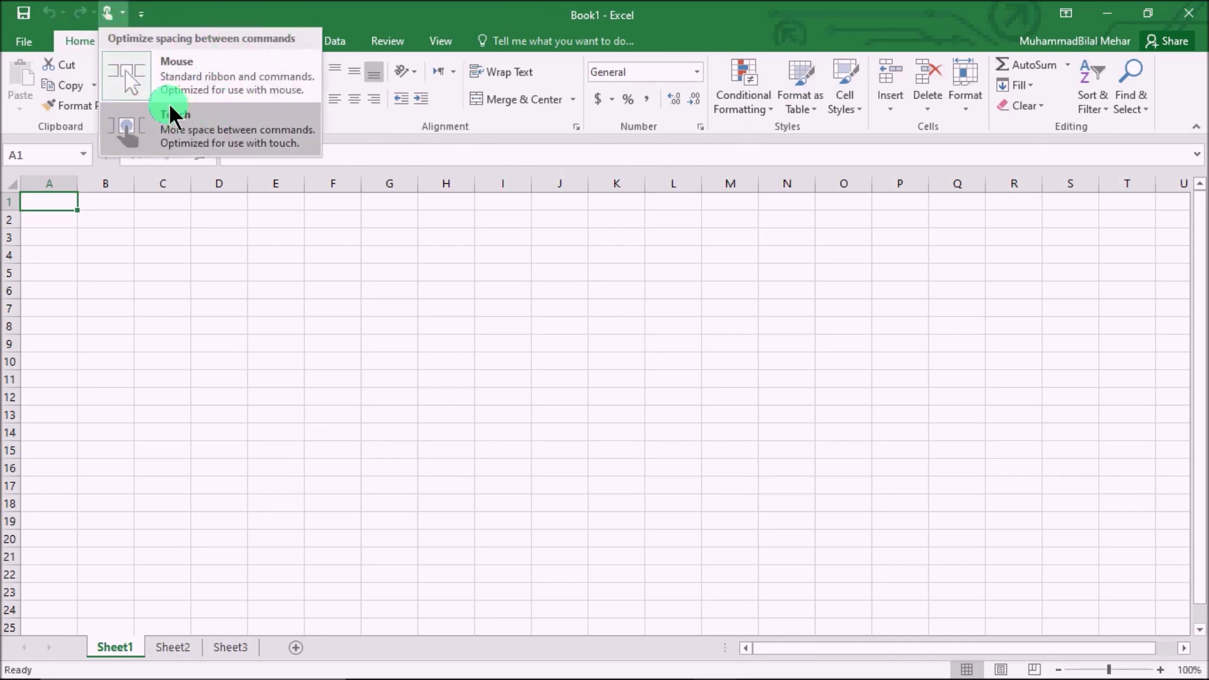
pyautogui.click(157, 123)
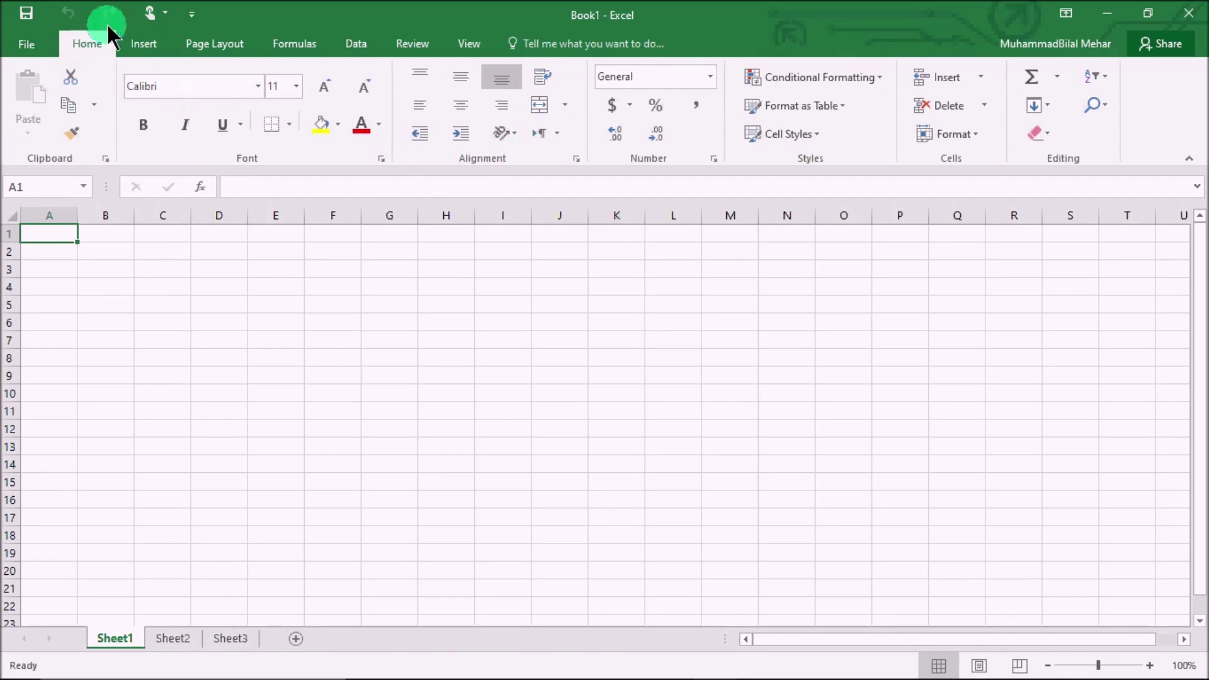
pyautogui.click(157, 14)
pyautogui.click(156, 68)
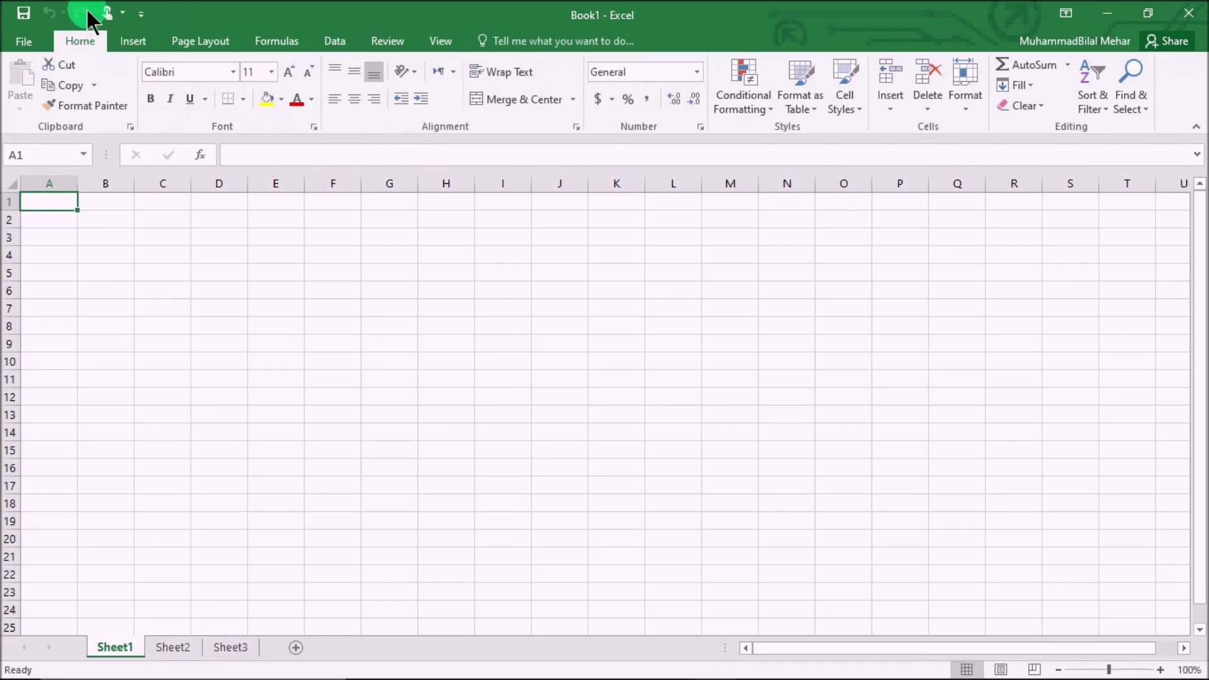
pyautogui.click(25, 14)
pyautogui.click(373, 301)
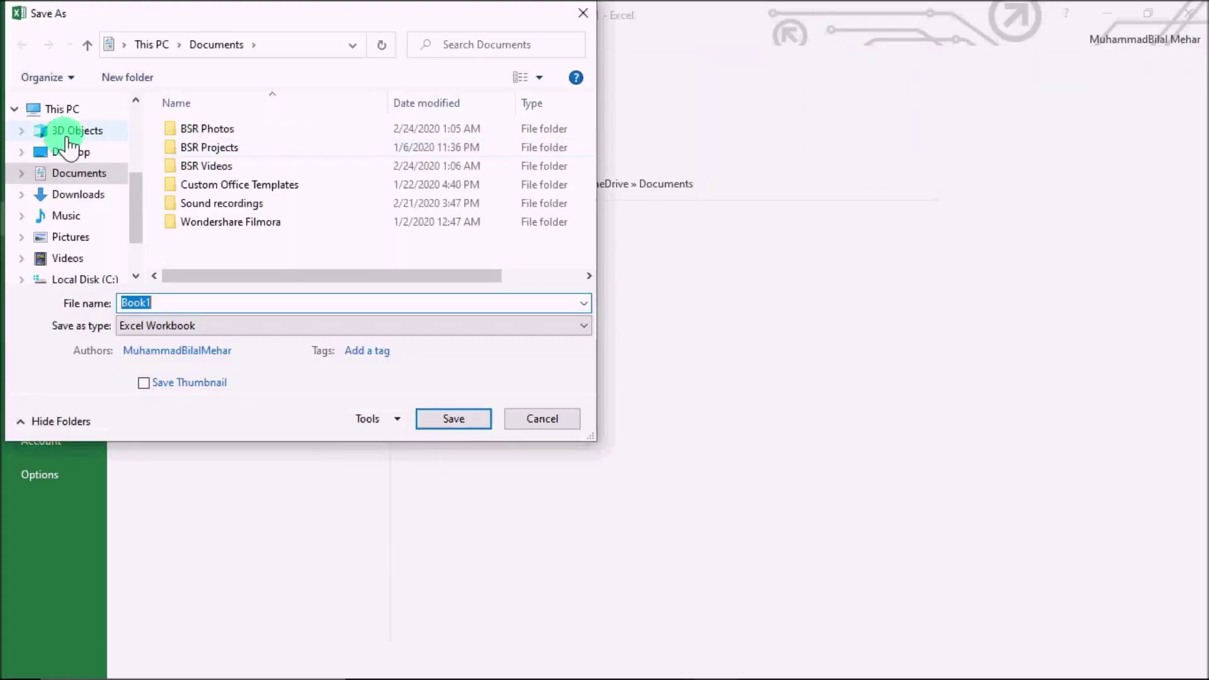
pyautogui.click(81, 156)
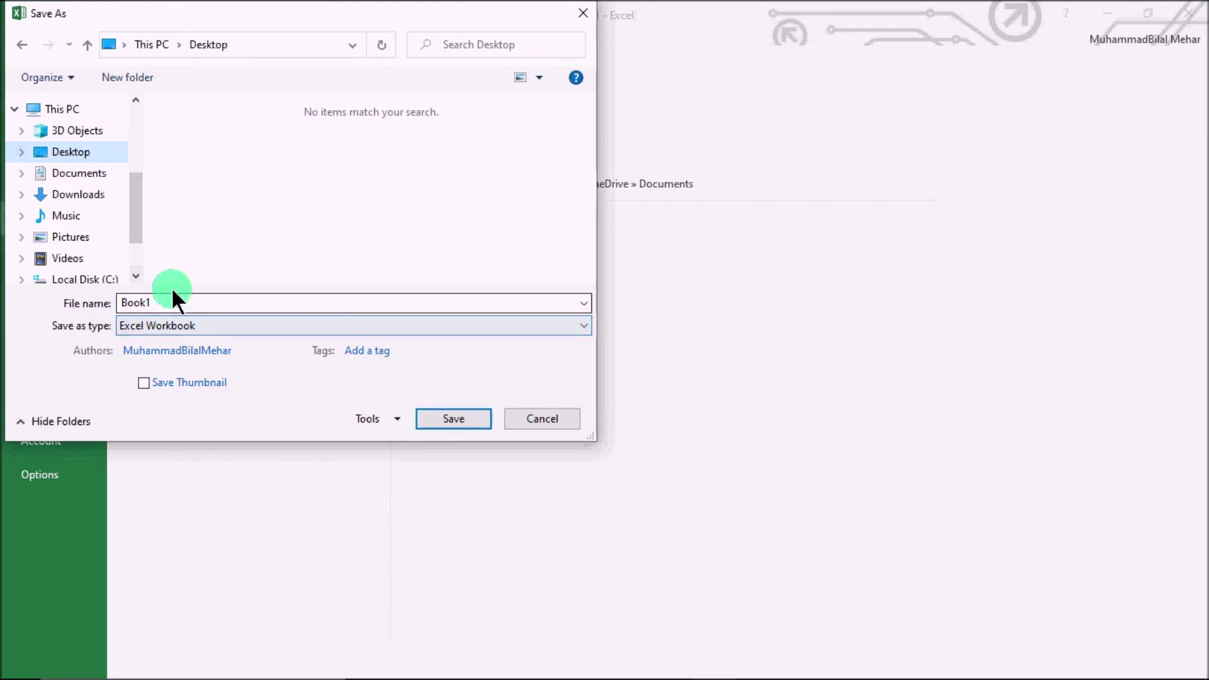
pyautogui.write('school')
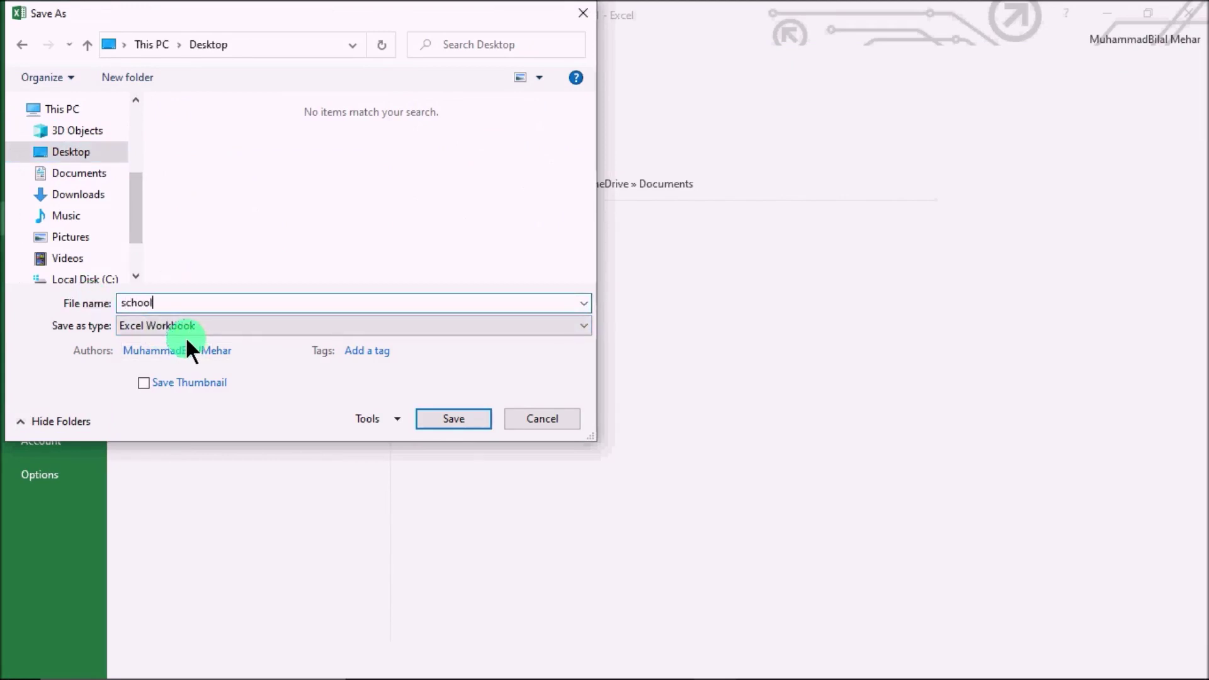
pyautogui.click(448, 418)
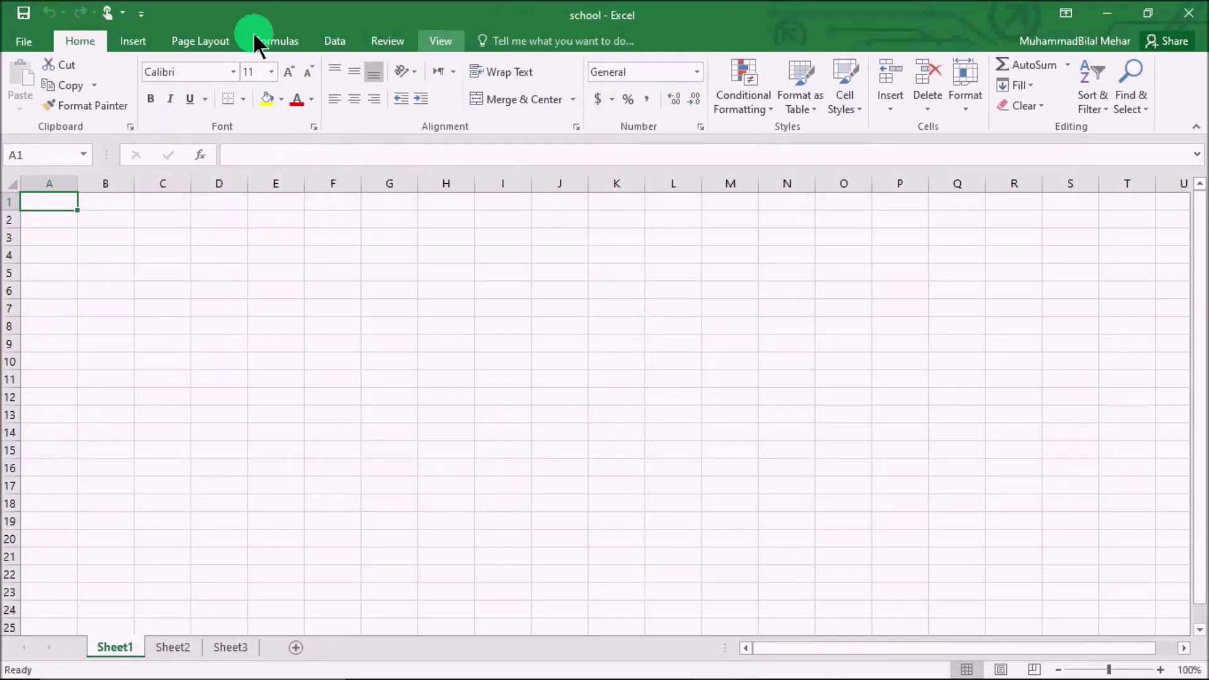
pyautogui.click(315, 293)
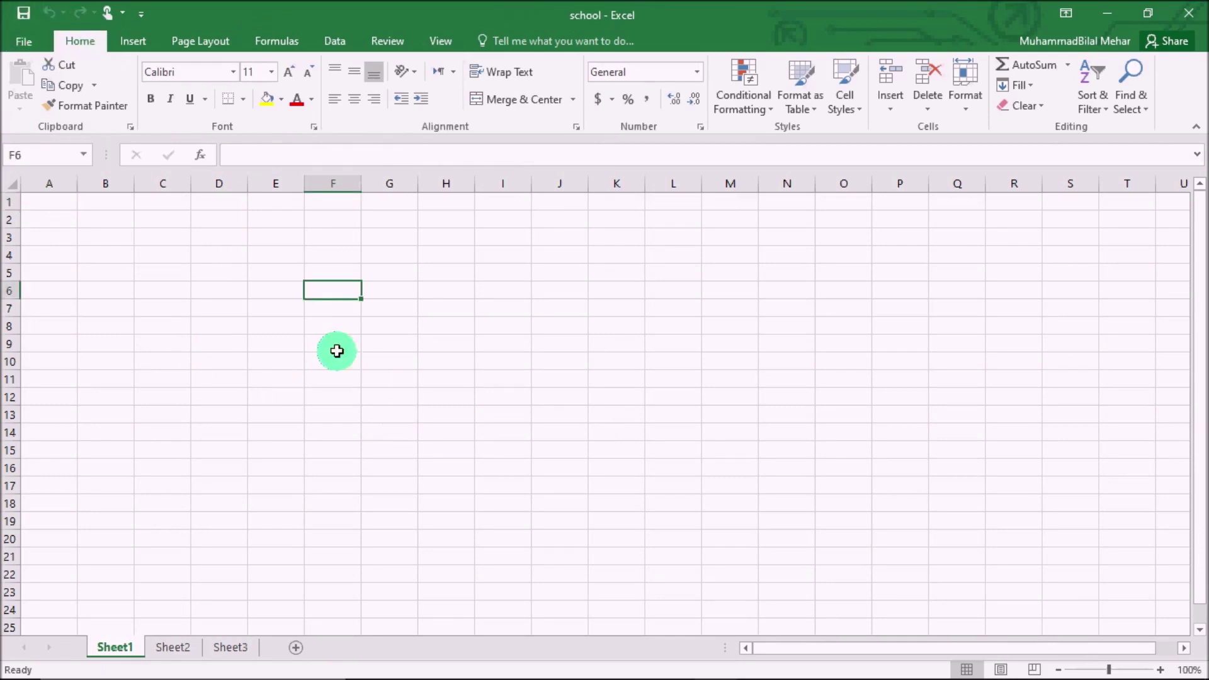
# Enter 'computer' in F6, fixing the typo, then undo and redo the entry.
pyautogui.write('computerter')
pyautogui.press('BackSpace')
pyautogui.press('BackSpace')
pyautogui.press('BackSpace')
pyautogui.press('BackSpace')
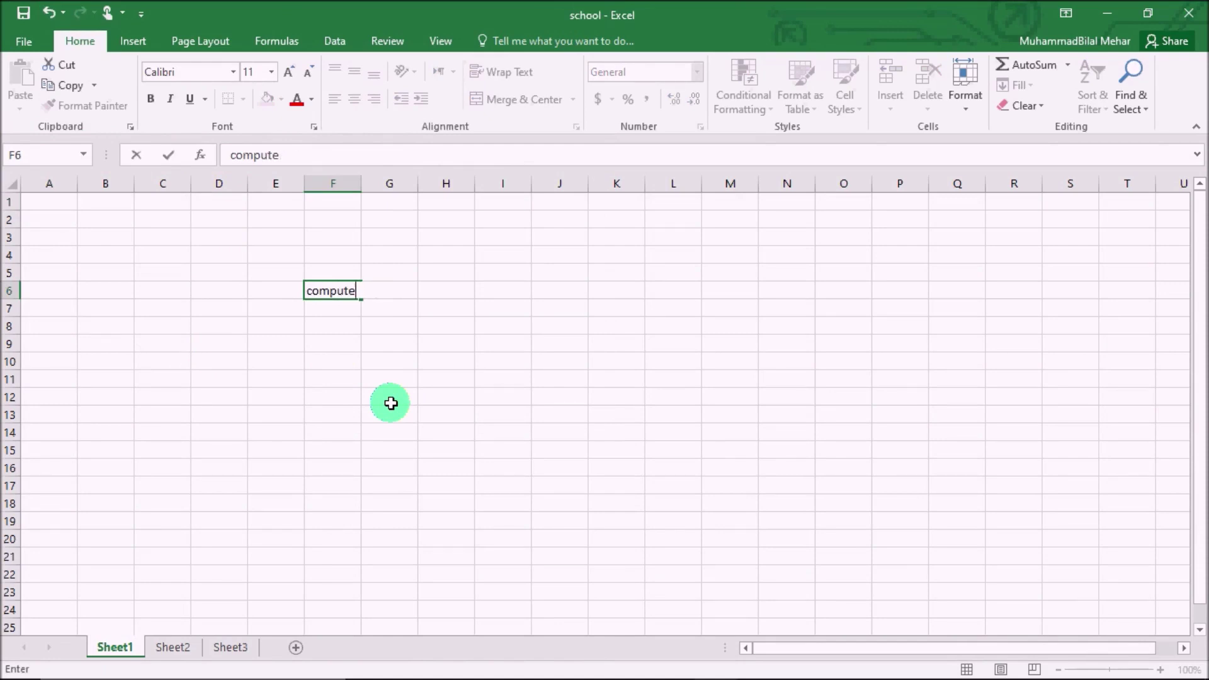
pyautogui.write('r')
pyautogui.press('Return')
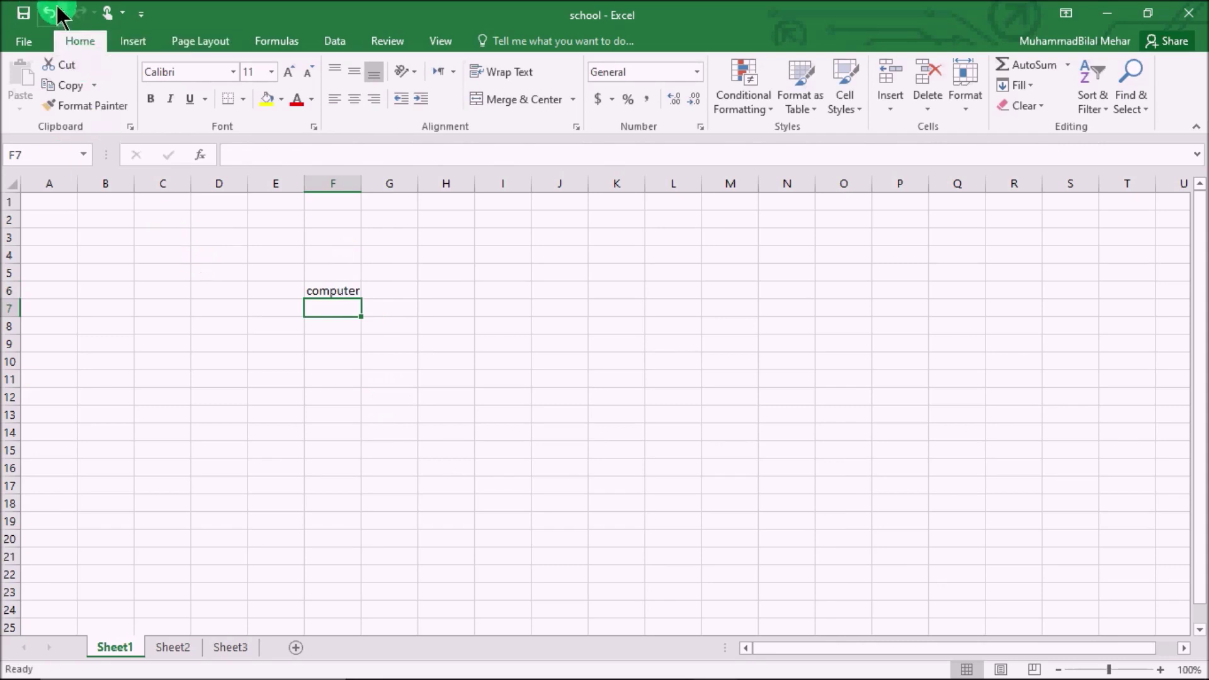
pyautogui.click(57, 9)
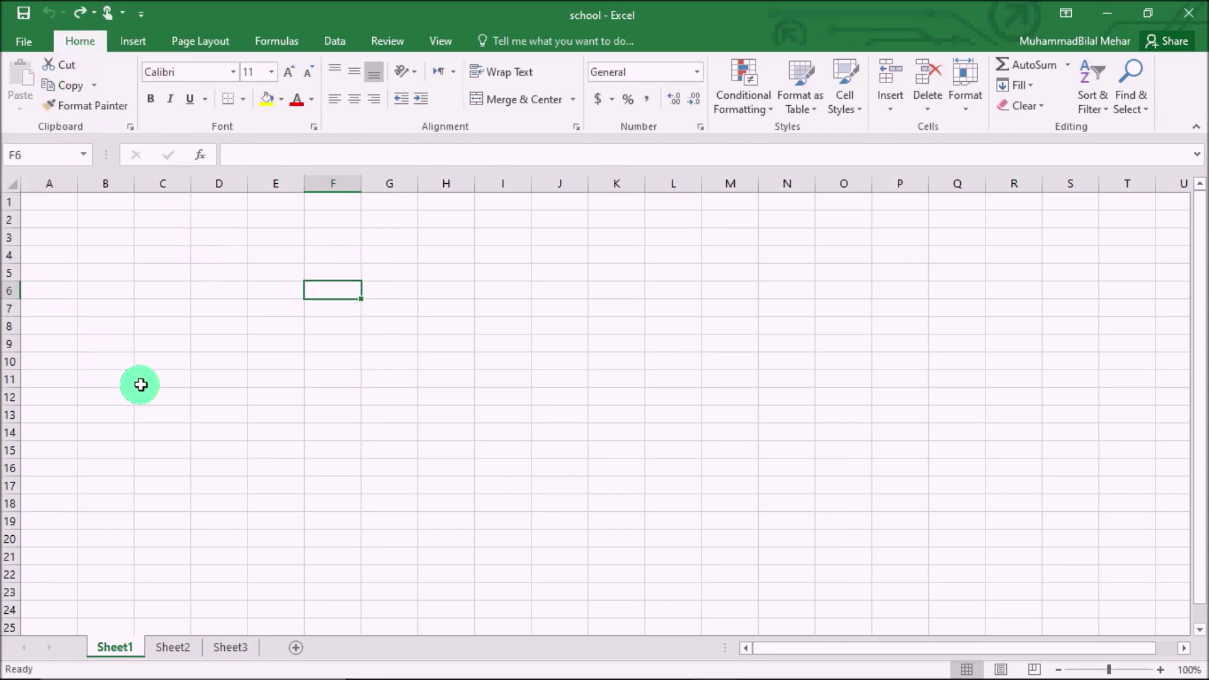
pyautogui.click(78, 15)
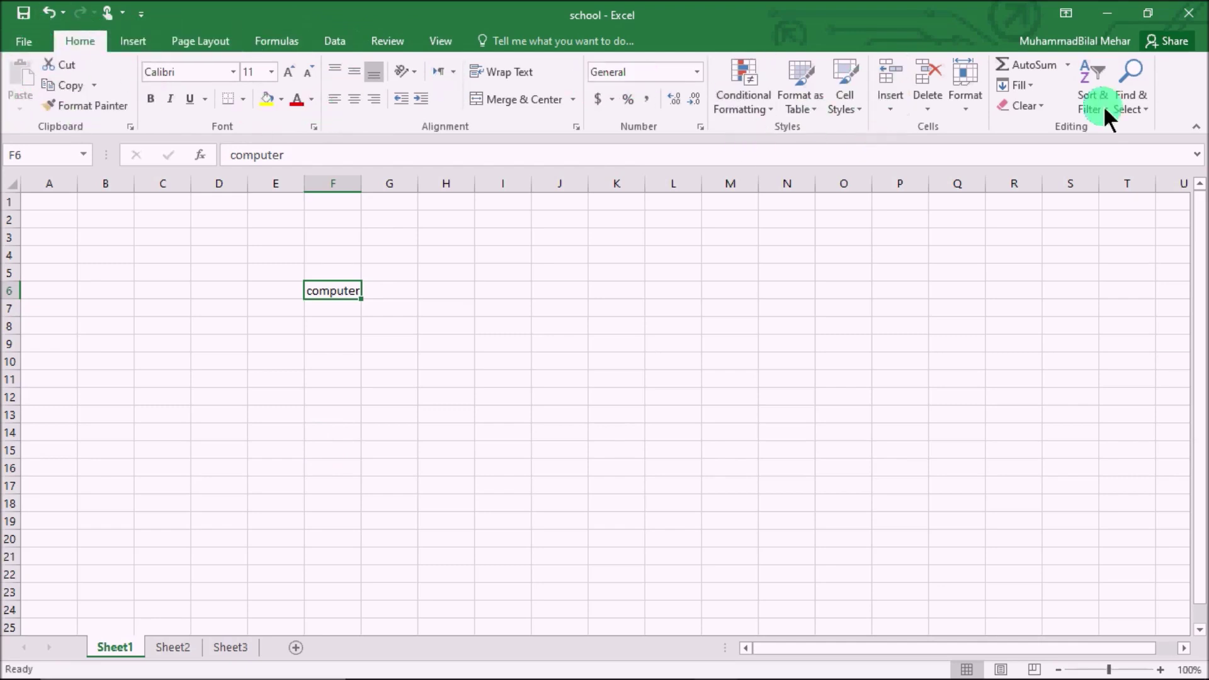
pyautogui.click(24, 41)
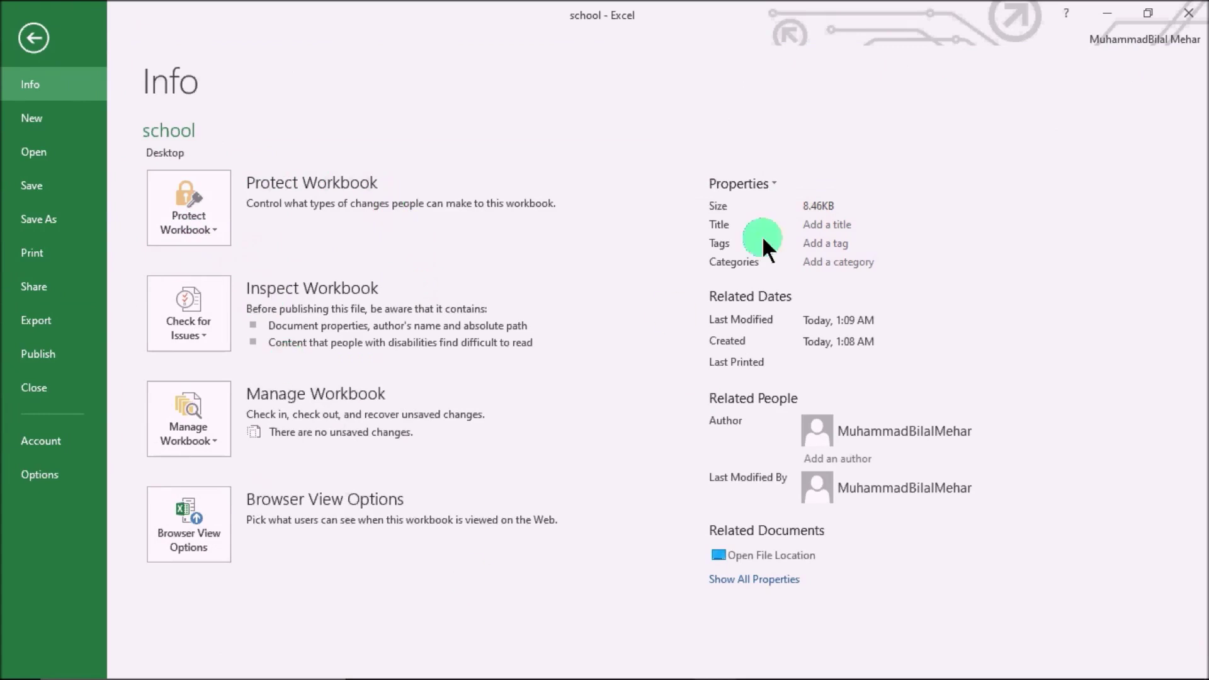
pyautogui.click(33, 38)
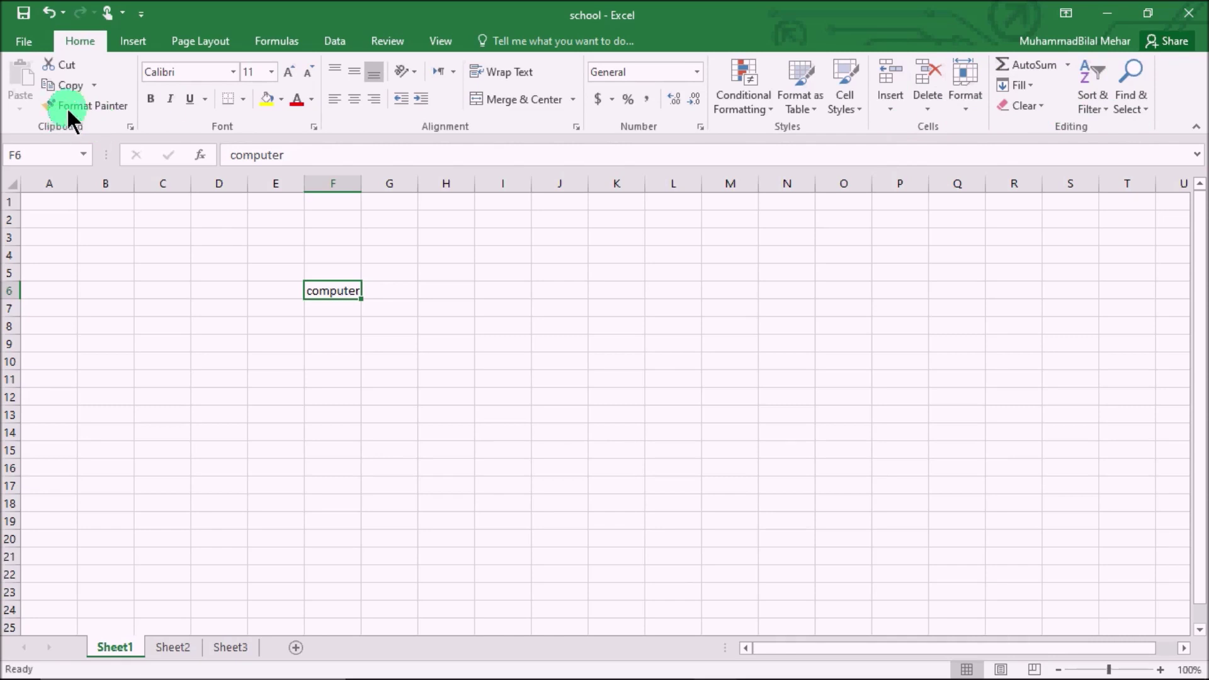
pyautogui.click(120, 43)
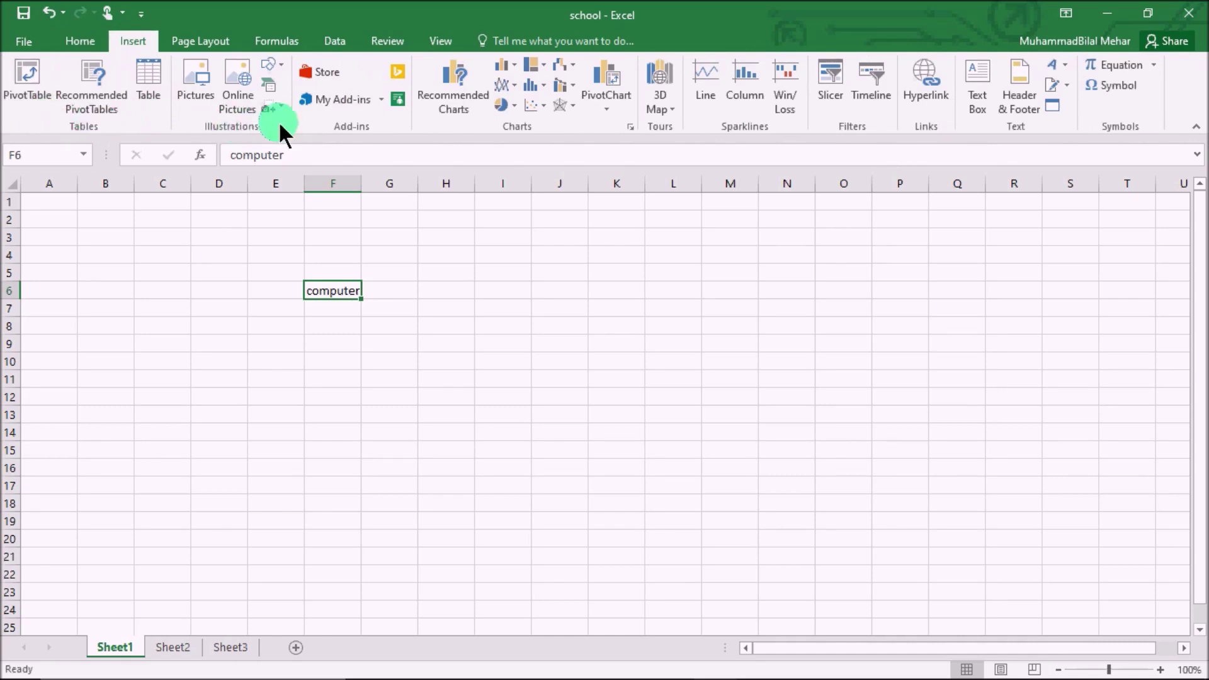
# Browse the Page Layout, Formulas, Data and Review tabs, end on View, and select H5.
pyautogui.click(191, 42)
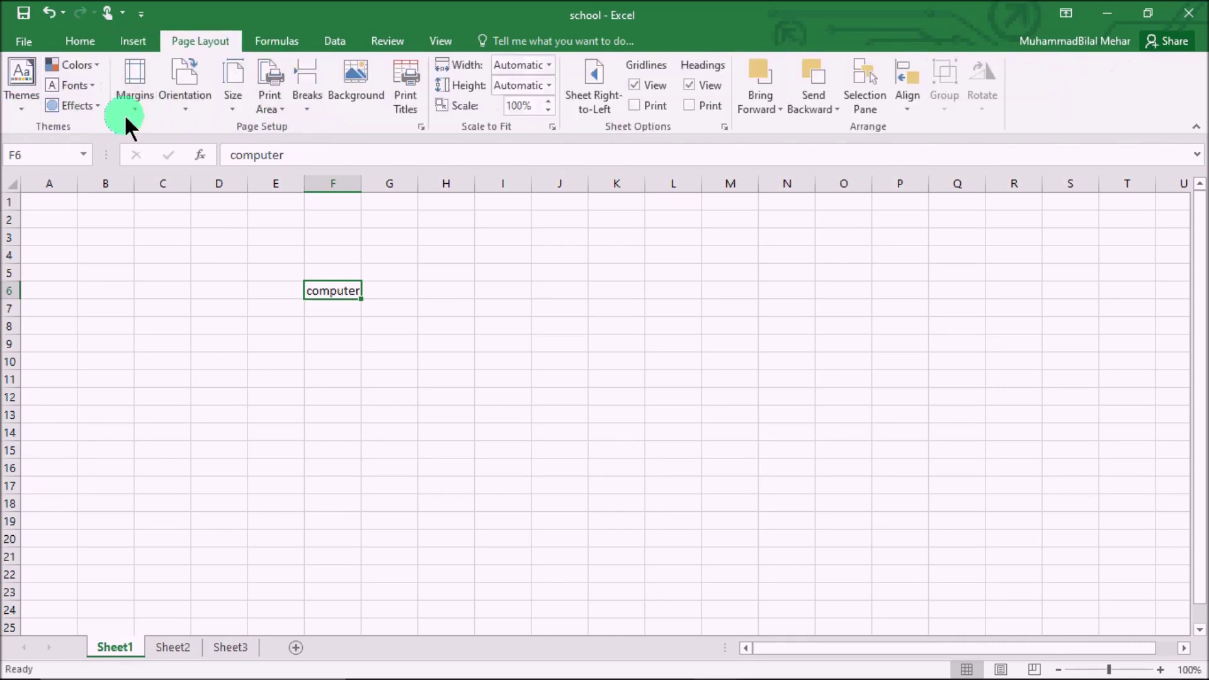
pyautogui.click(280, 43)
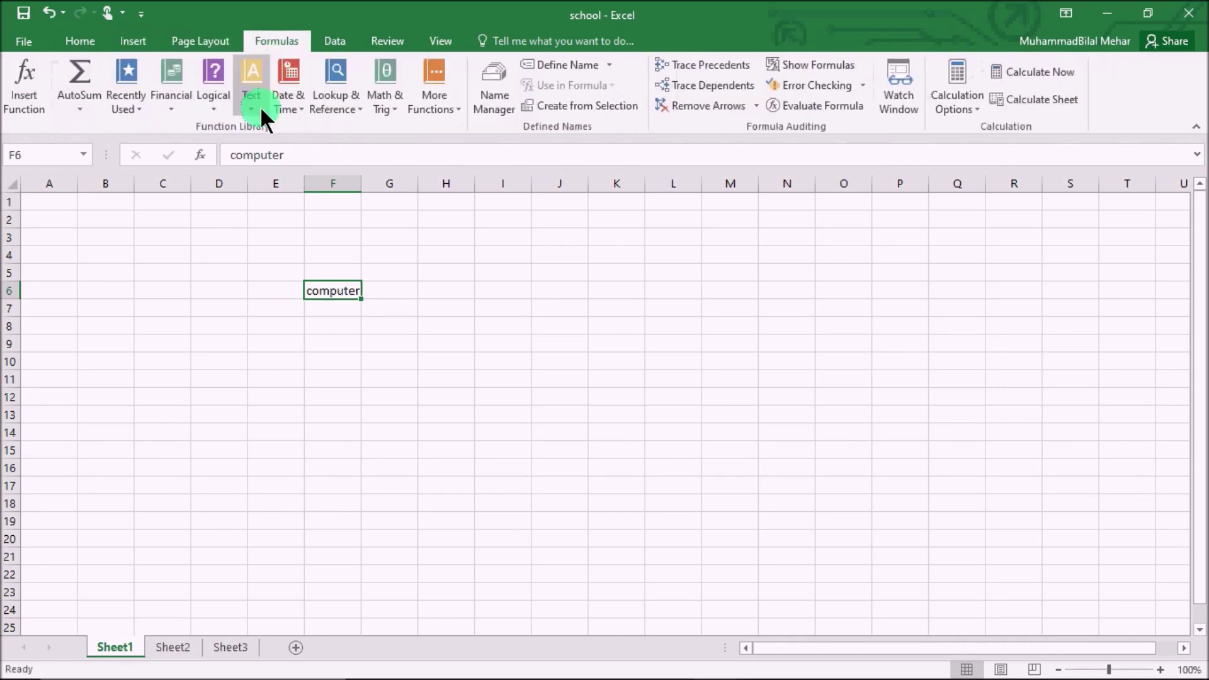
pyautogui.click(333, 40)
pyautogui.click(401, 35)
pyautogui.click(433, 37)
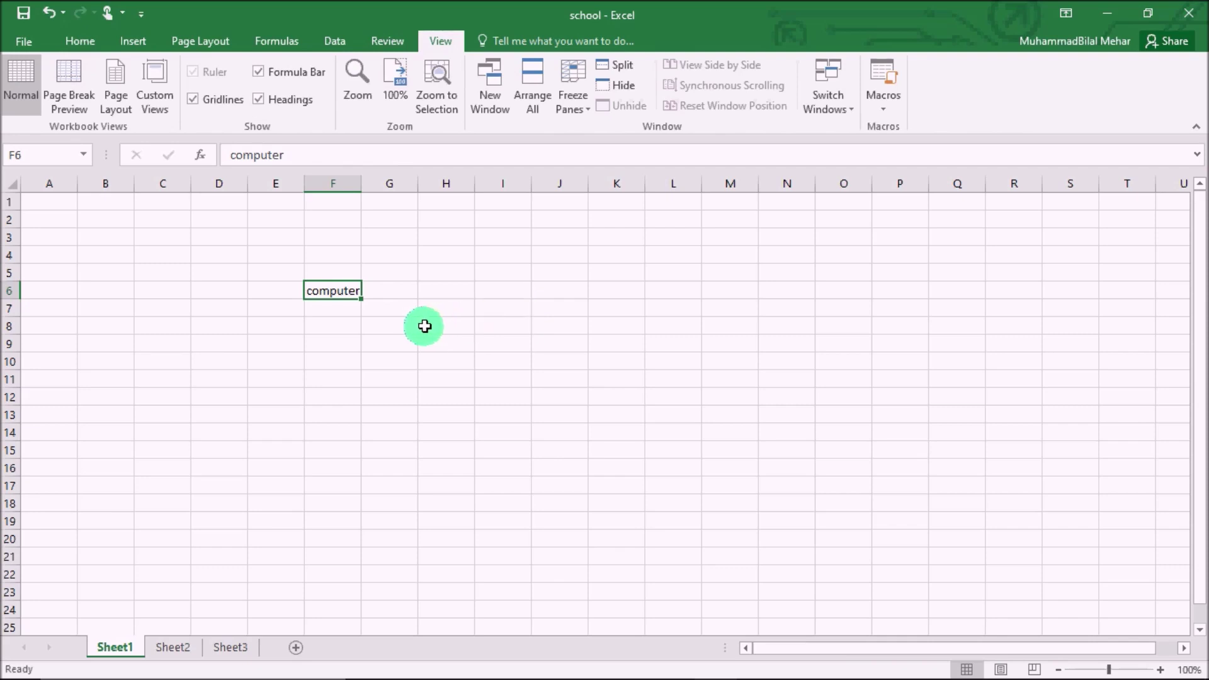
pyautogui.click(458, 275)
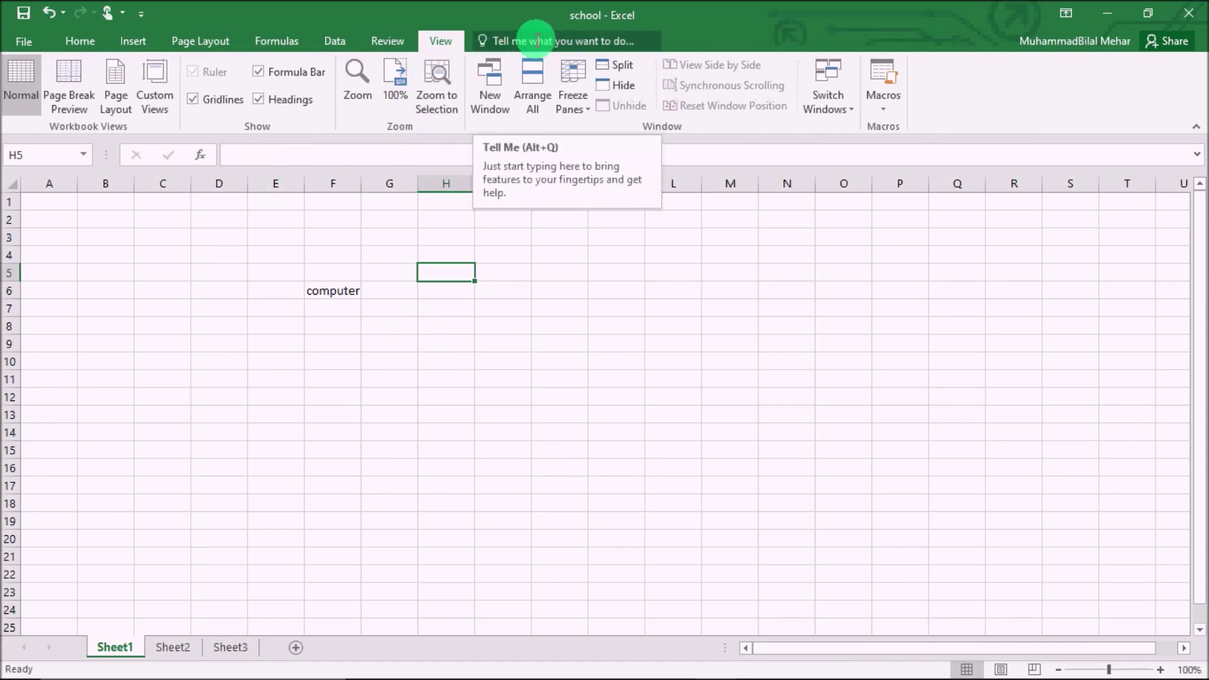
pyautogui.click(536, 40)
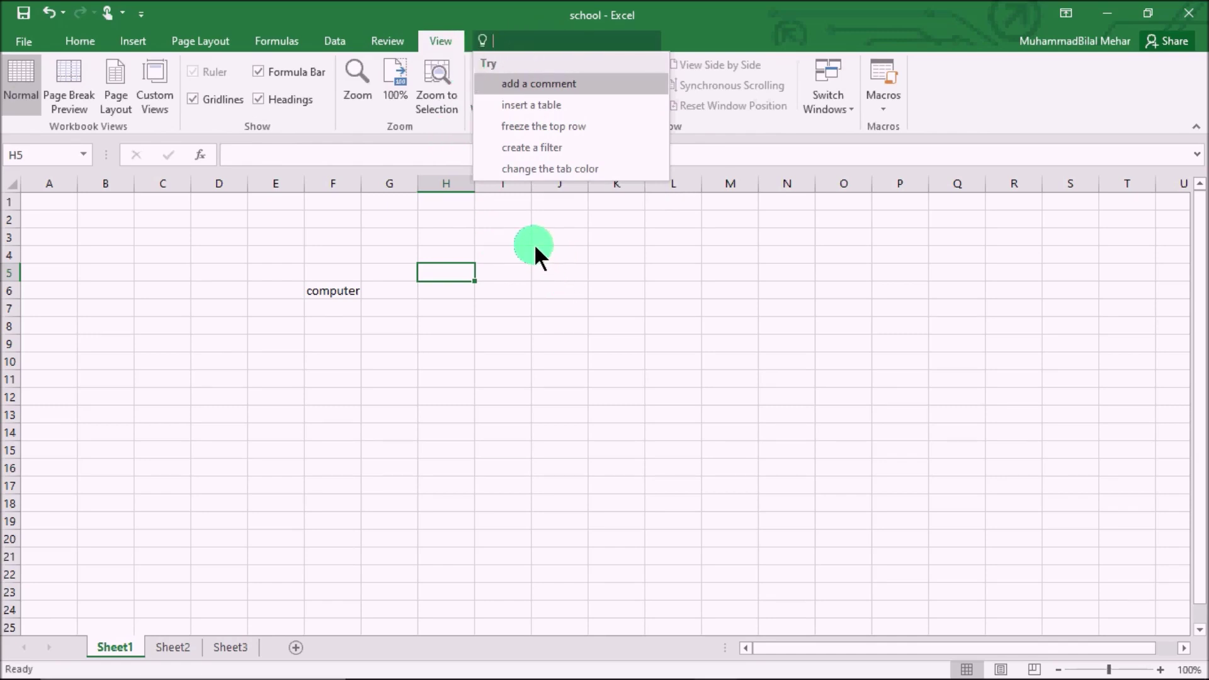
pyautogui.click(530, 271)
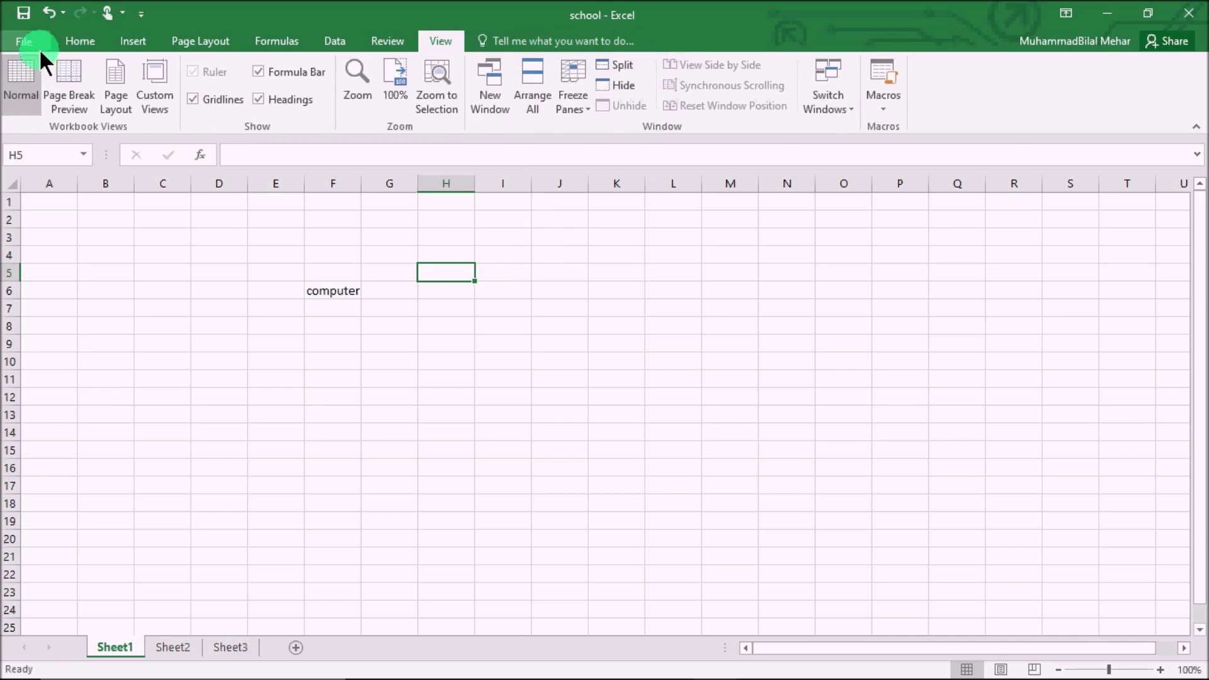
pyautogui.click(24, 39)
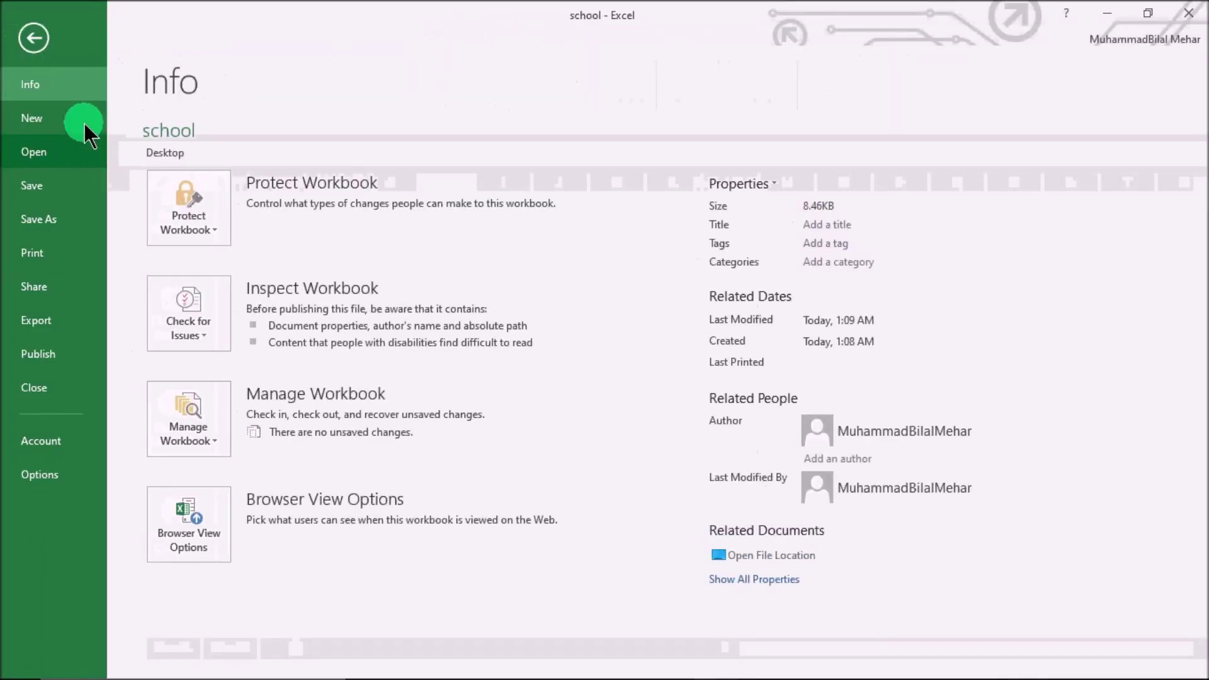
pyautogui.click(45, 33)
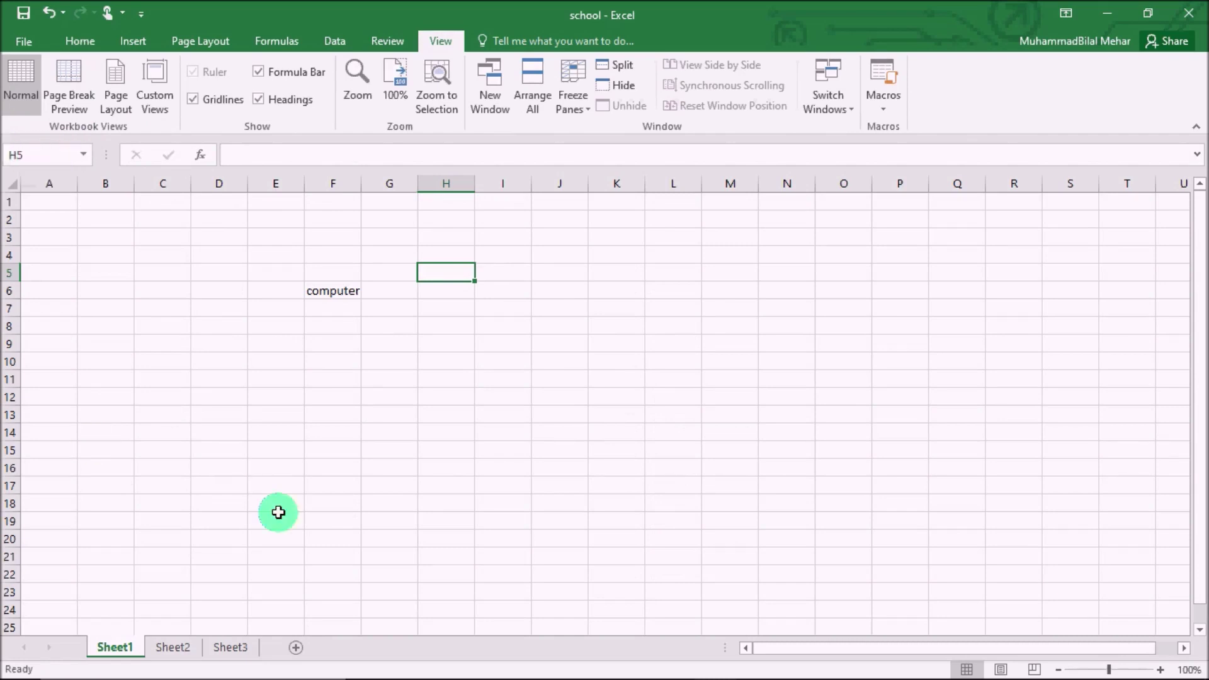
pyautogui.click(602, 286)
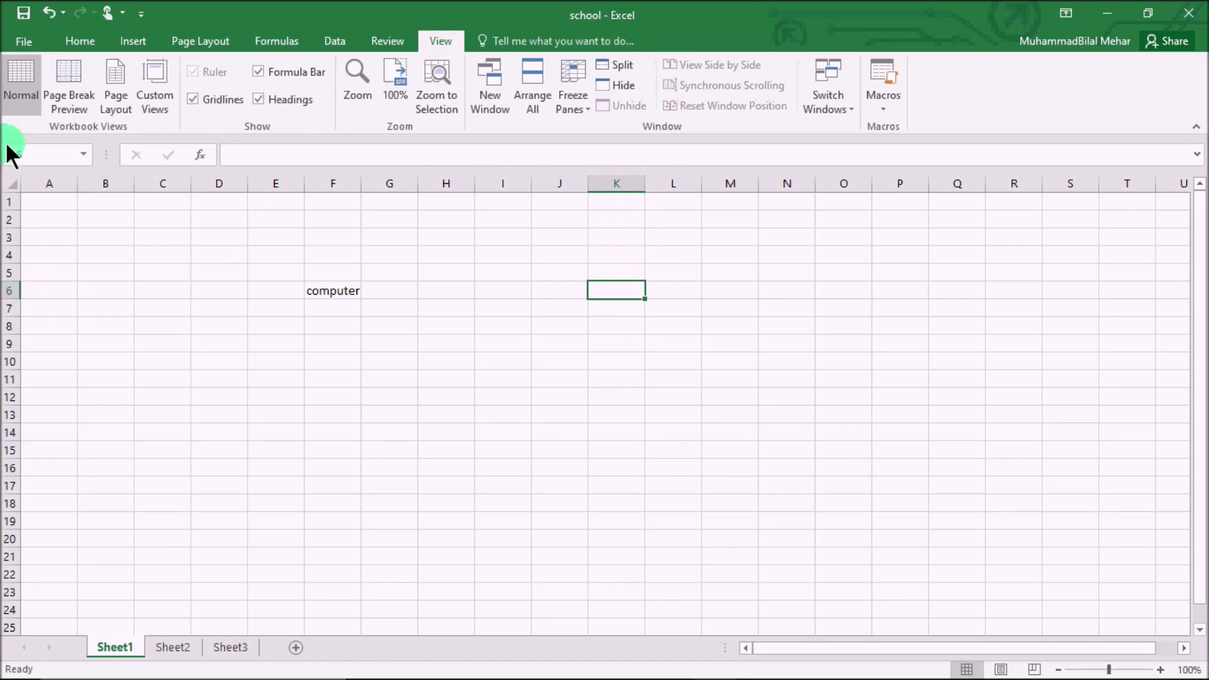
pyautogui.click(790, 304)
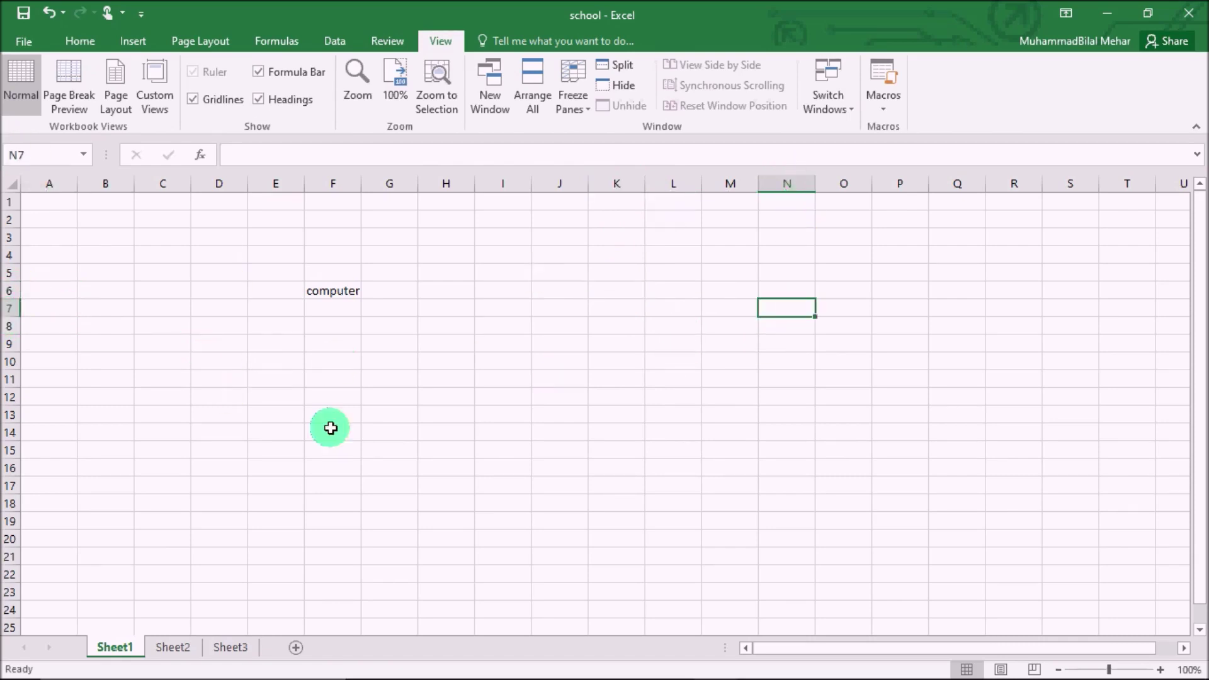
pyautogui.click(446, 428)
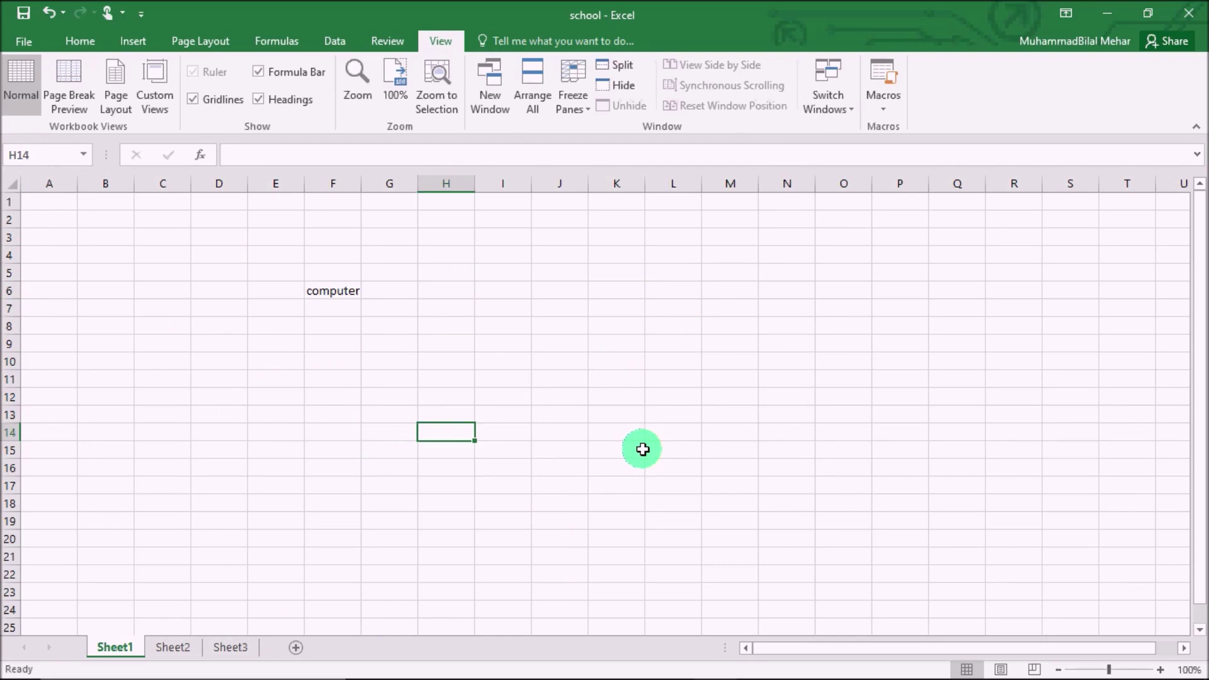
pyautogui.click(607, 410)
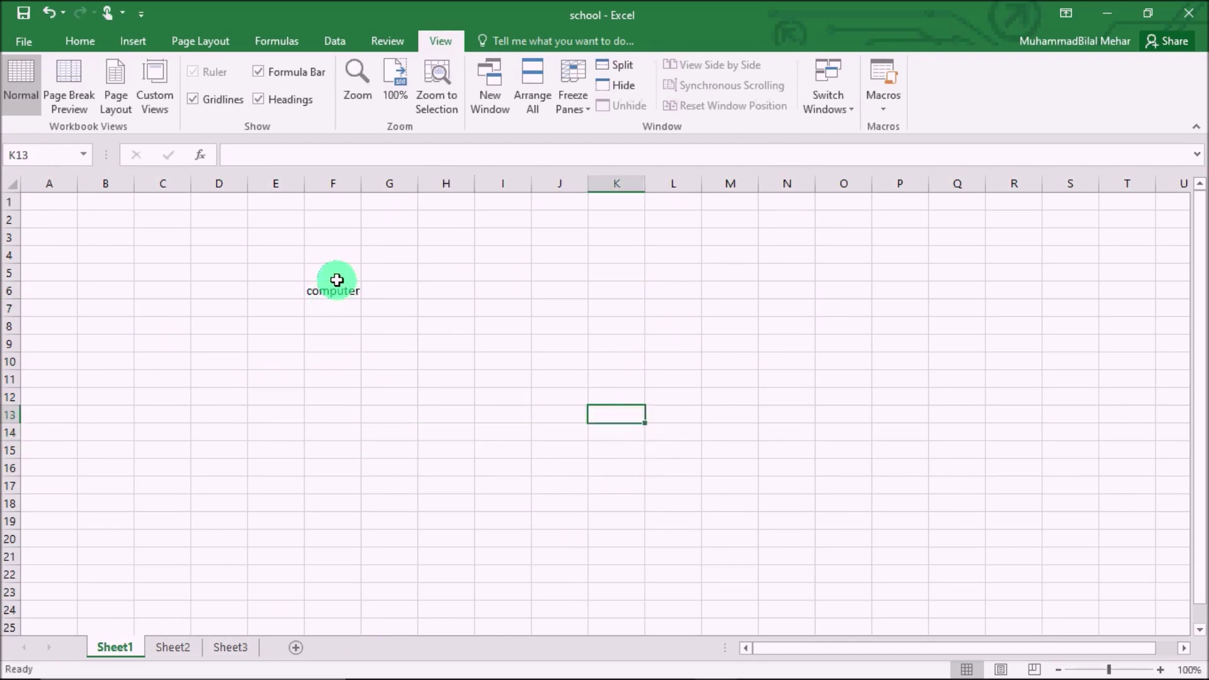
pyautogui.click(543, 289)
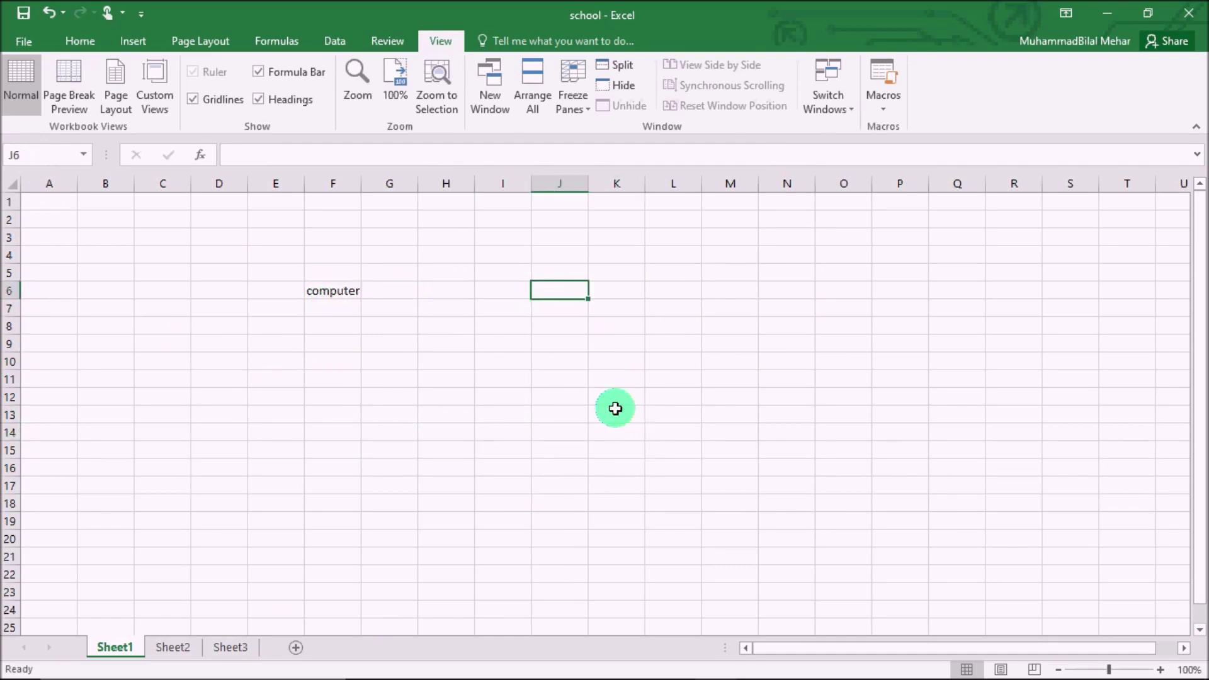
# Enter =7+8 in J6, then append +7 to the formula in the formula bar.
pyautogui.write('=')
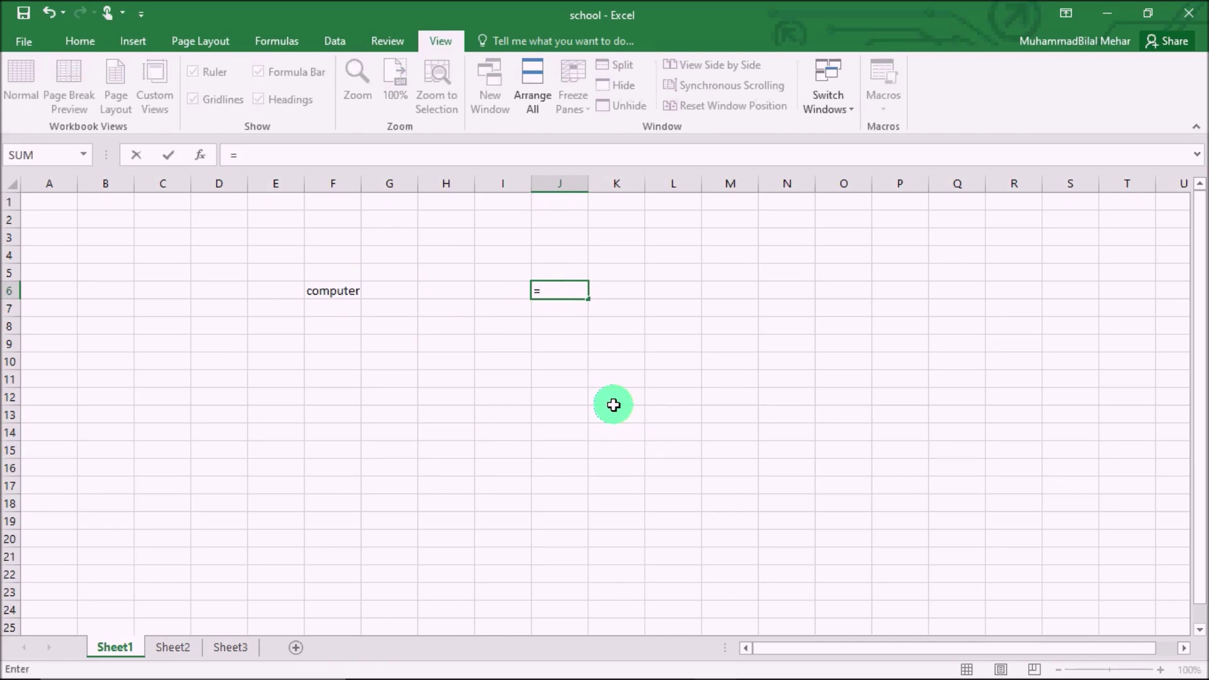
pyautogui.write('7')
pyautogui.write('+8')
pyautogui.press('Return')
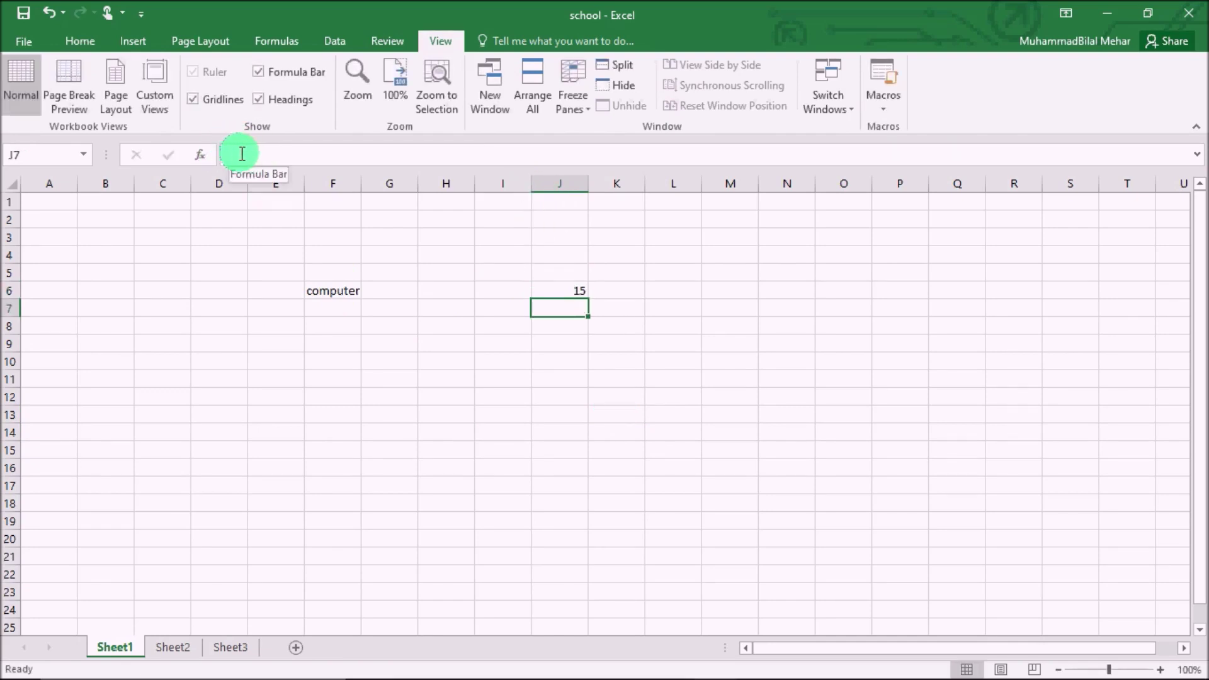
pyautogui.click(565, 287)
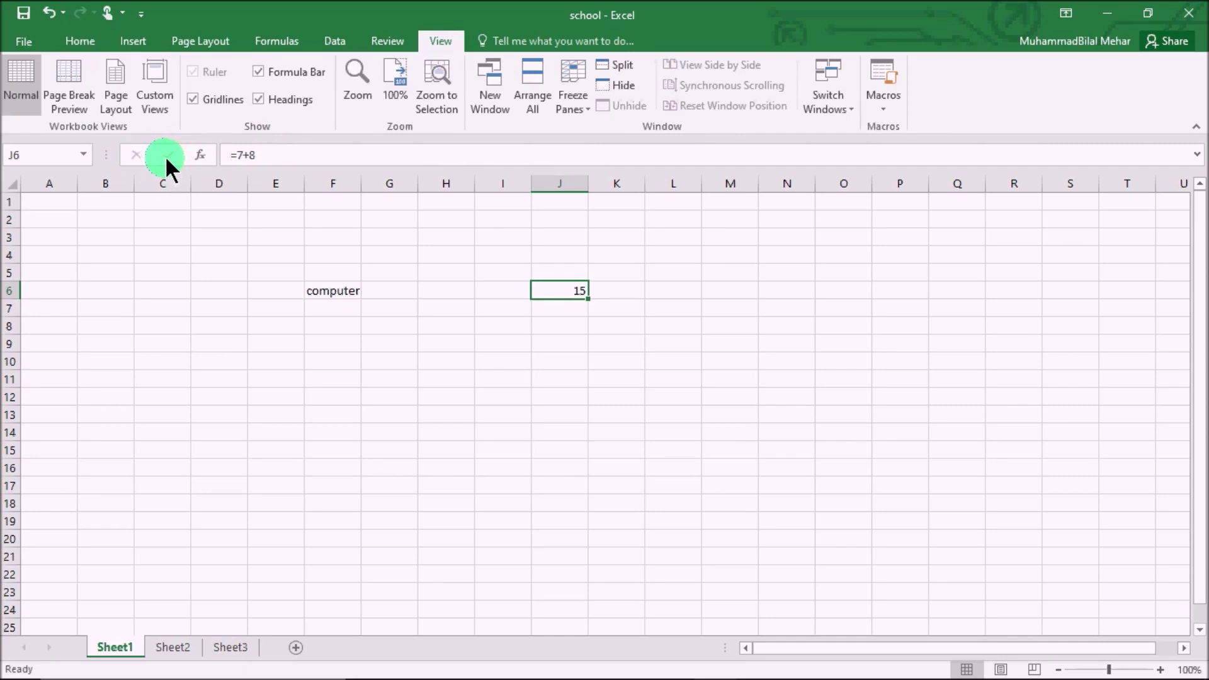
pyautogui.click(258, 155)
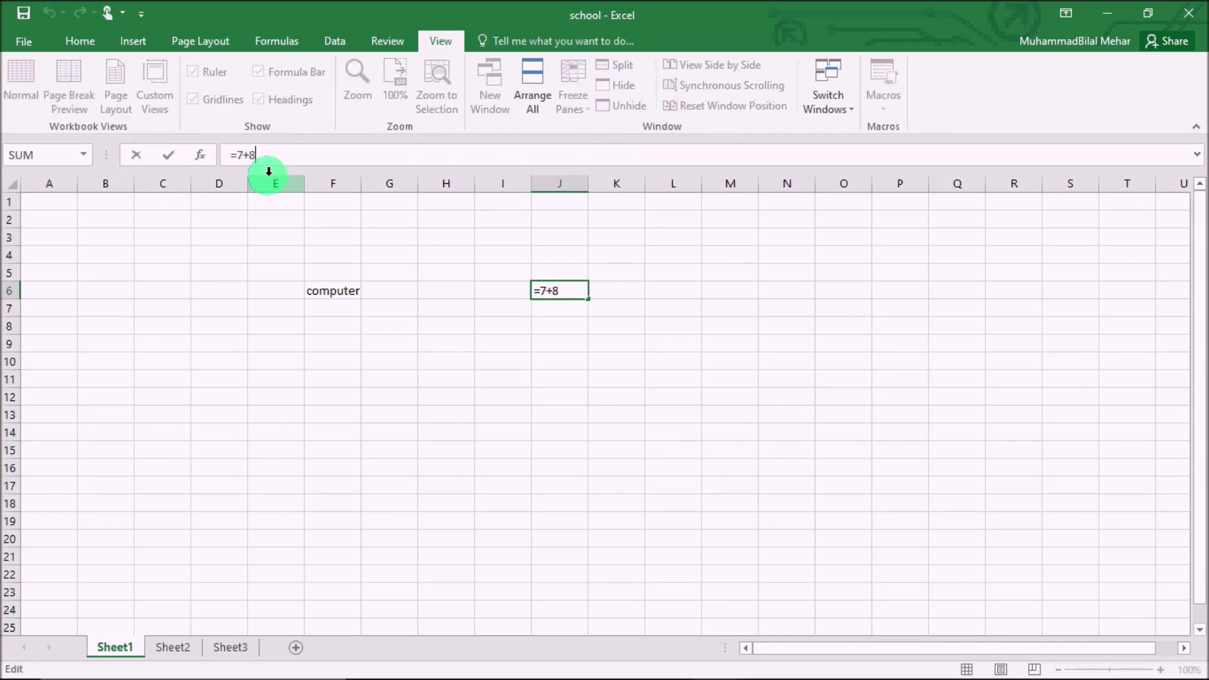
pyautogui.write('+7')
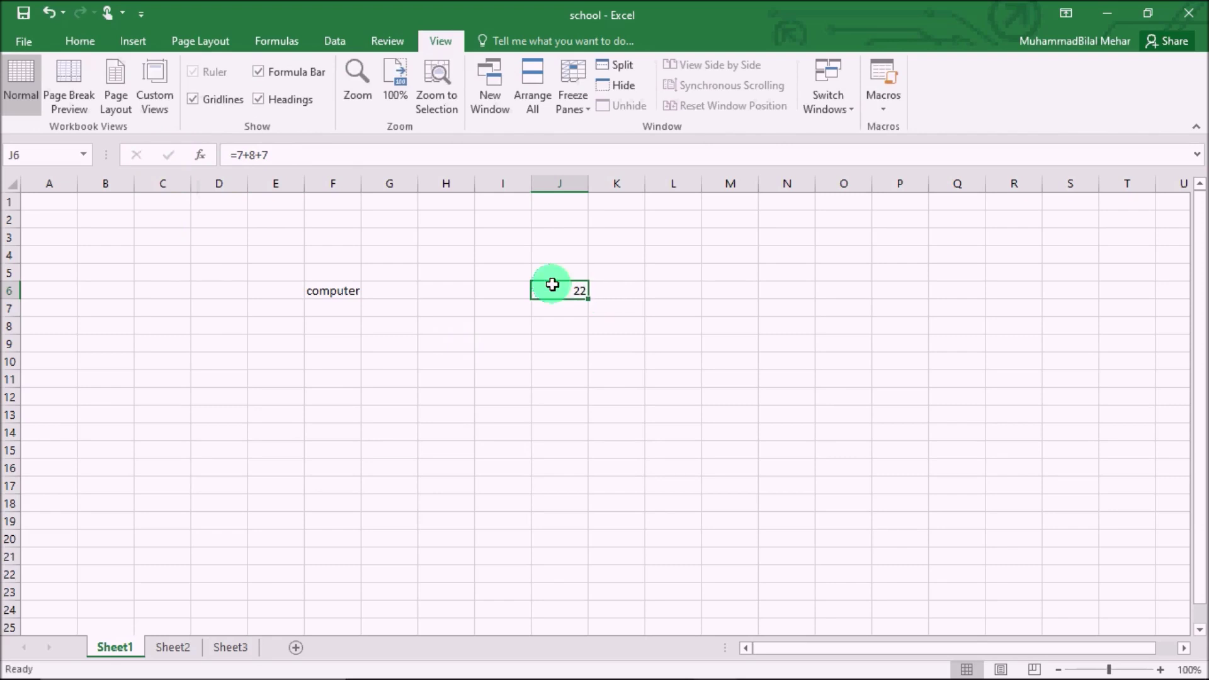
# Look up COUNT and MAX in Insert Function, then close it so J6 keeps =7+8+7.
pyautogui.click(201, 155)
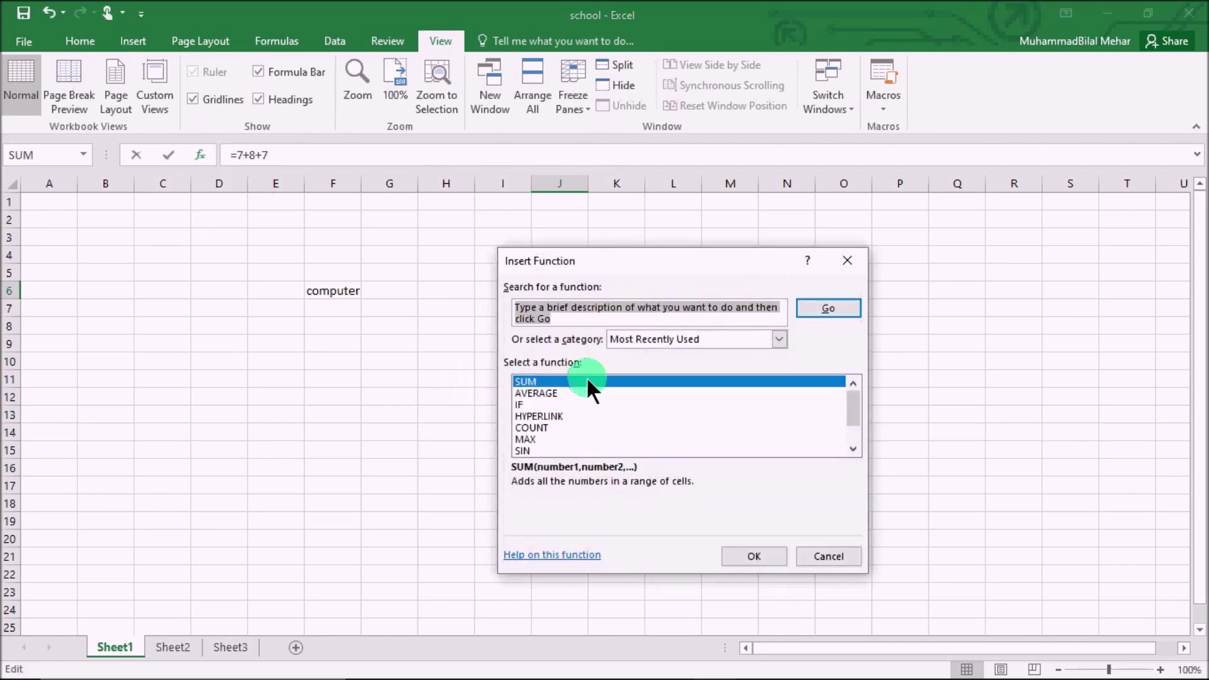
pyautogui.scroll(-1, 590, 433)
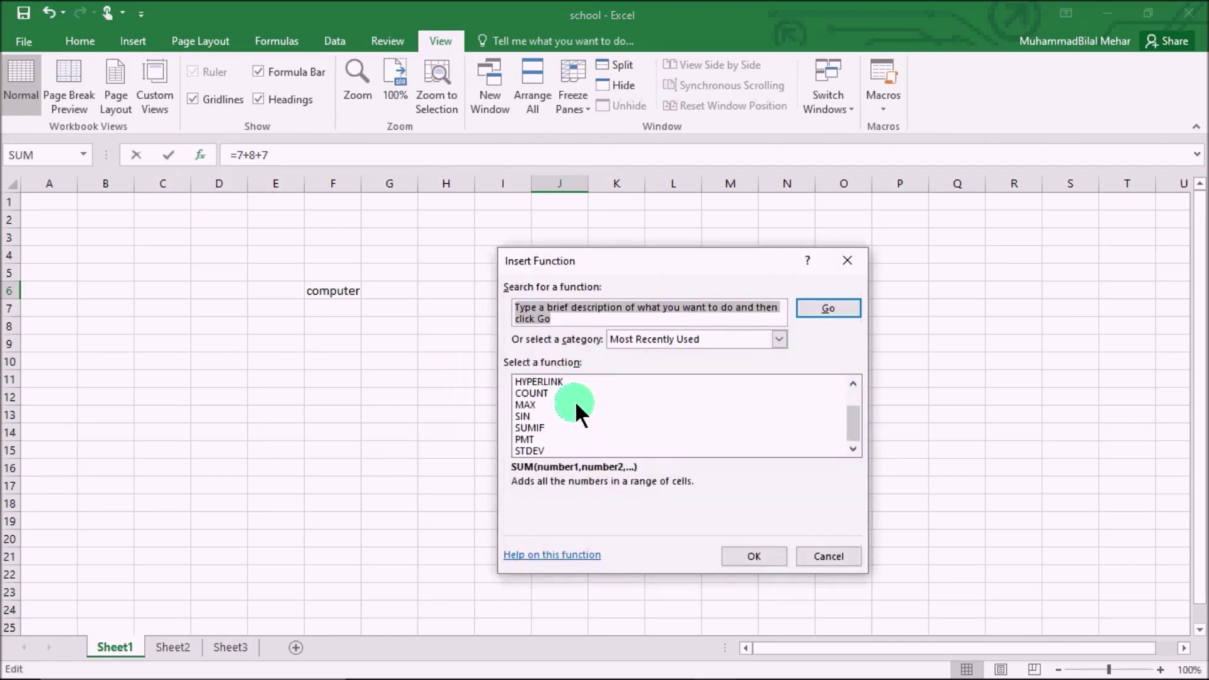
pyautogui.click(532, 394)
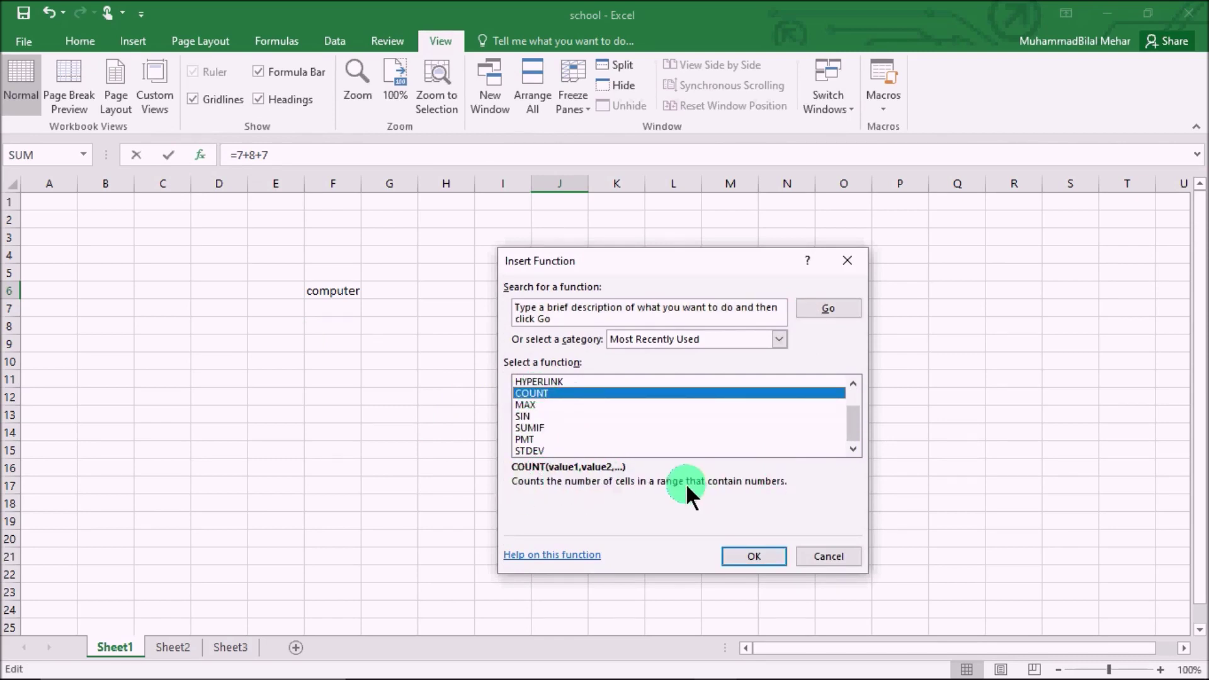
pyautogui.click(528, 405)
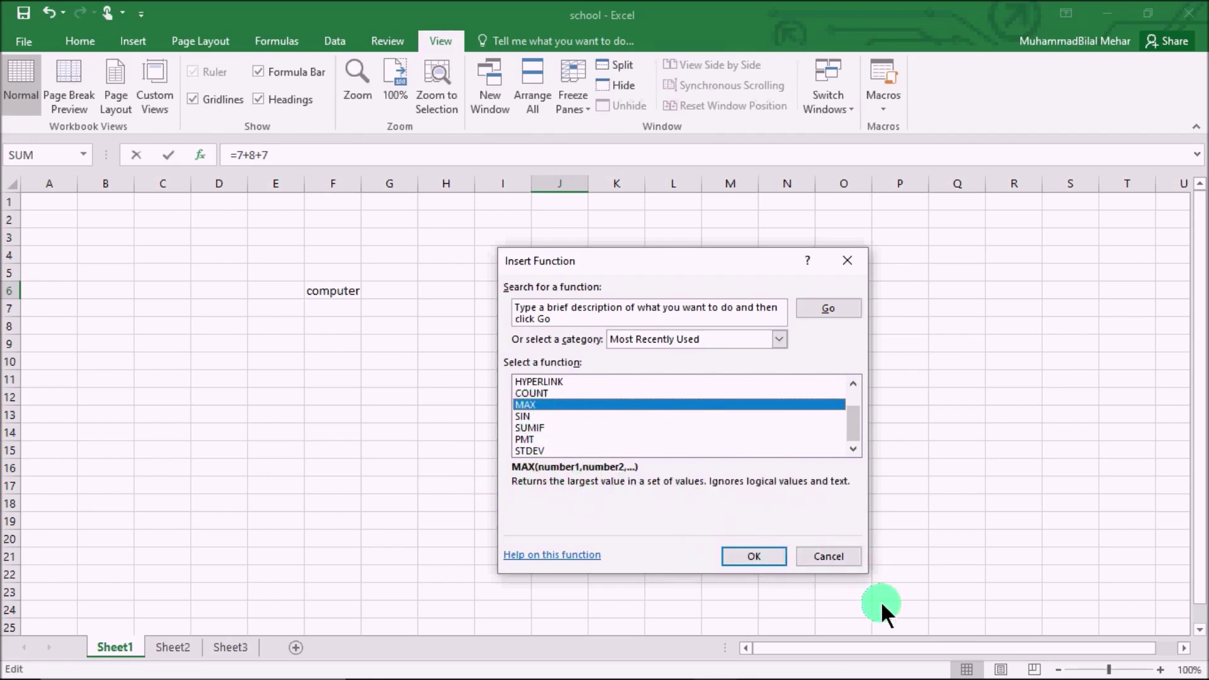
pyautogui.click(847, 555)
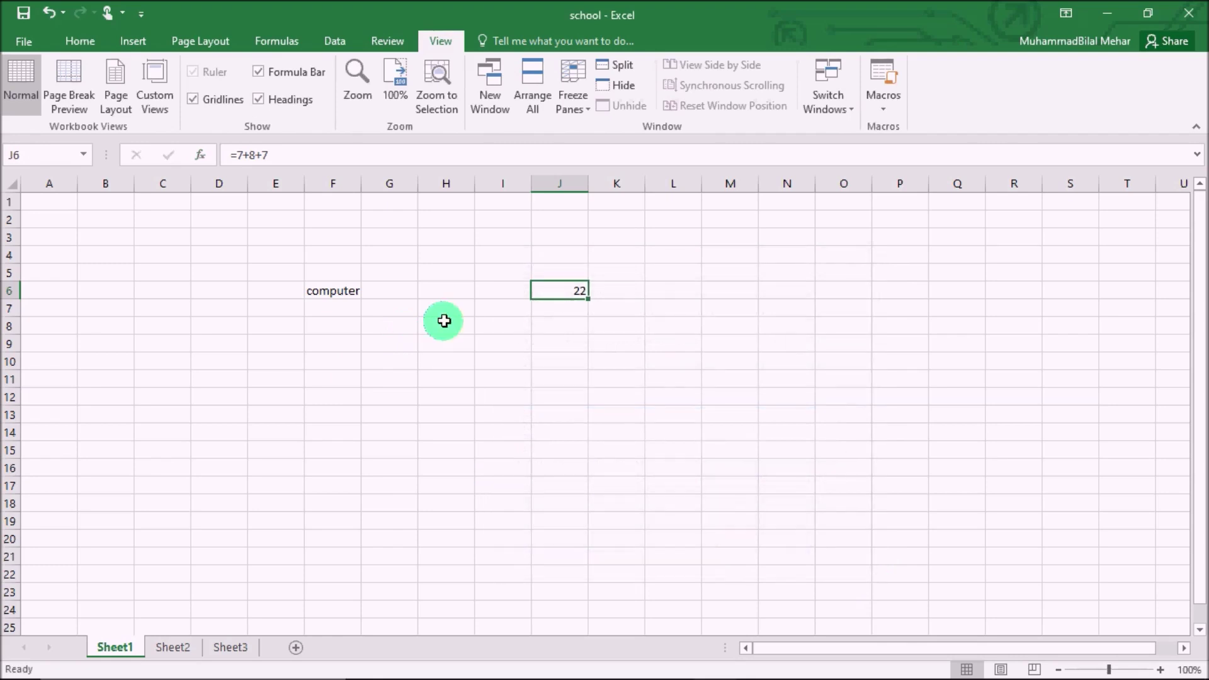
pyautogui.click(469, 278)
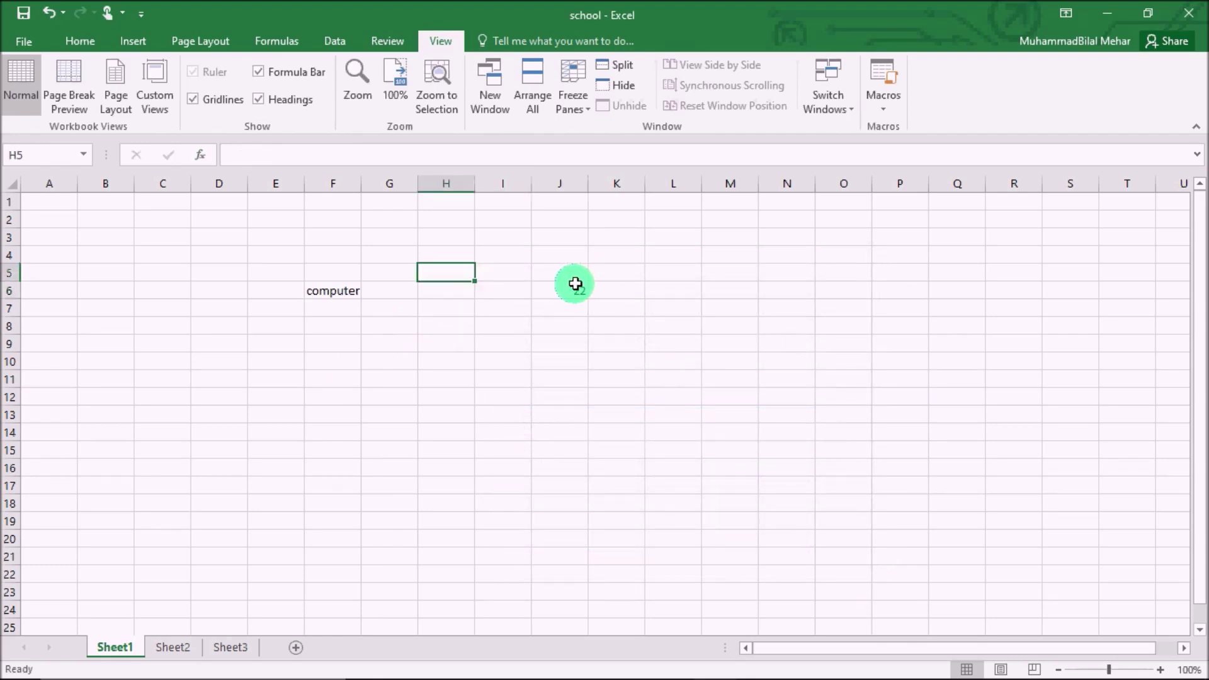
pyautogui.click(558, 294)
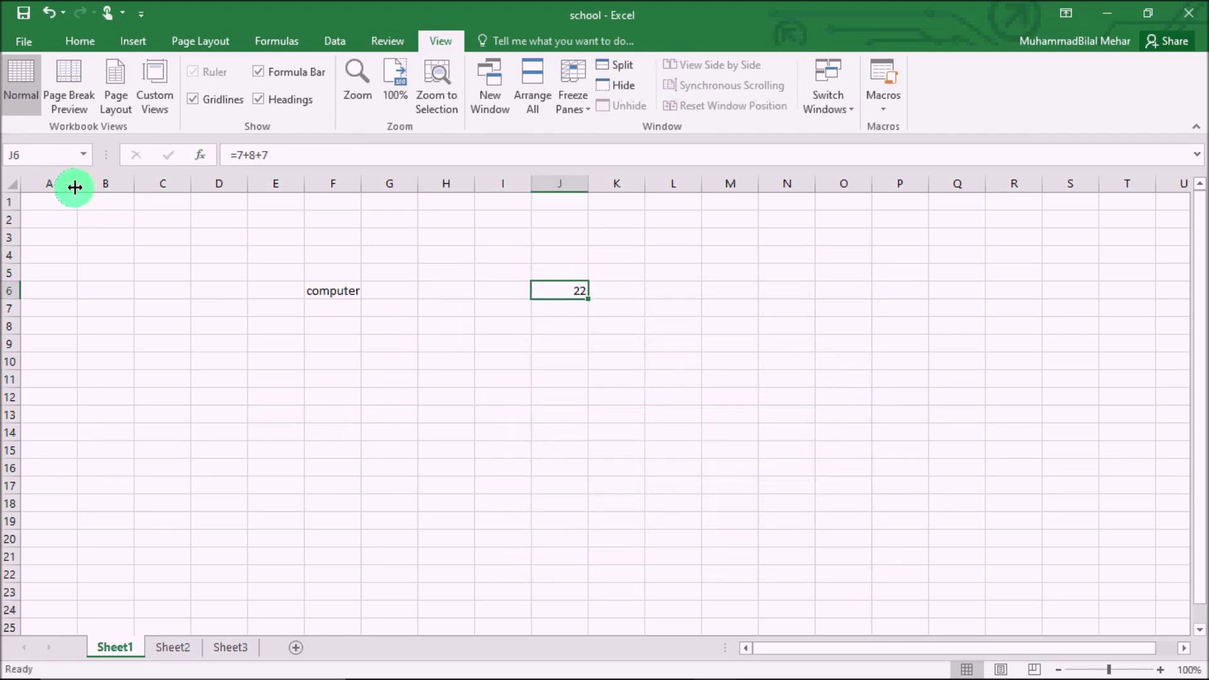
pyautogui.click(52, 183)
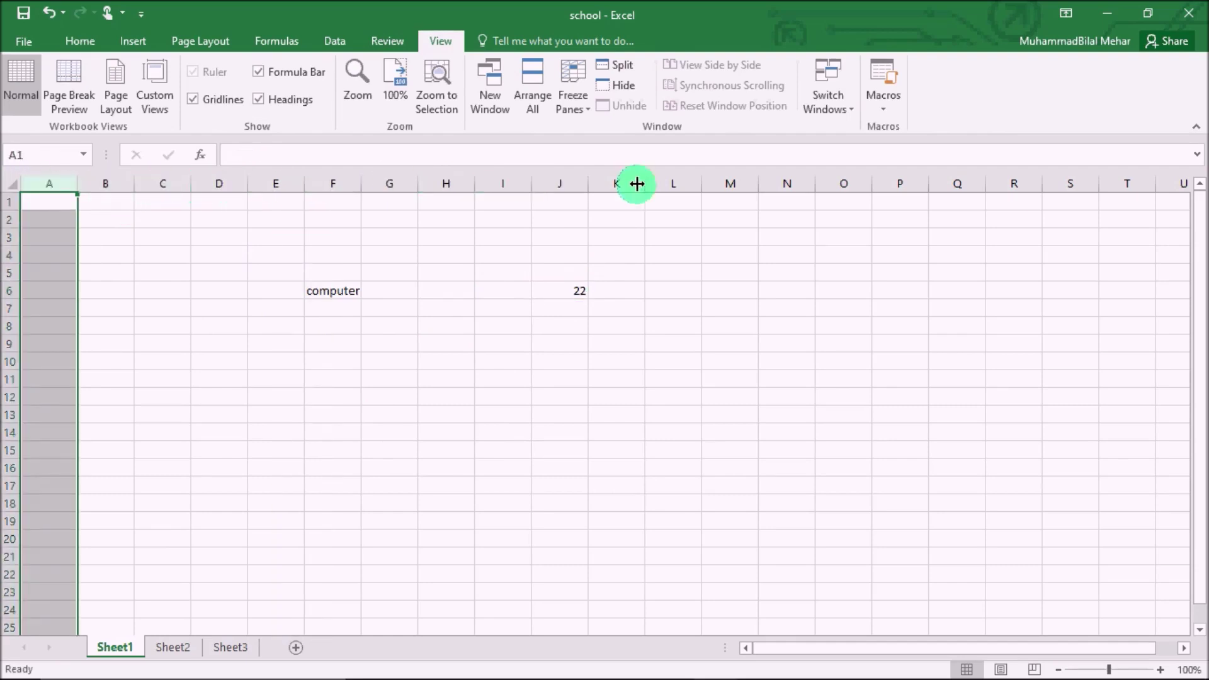
pyautogui.click(8, 237)
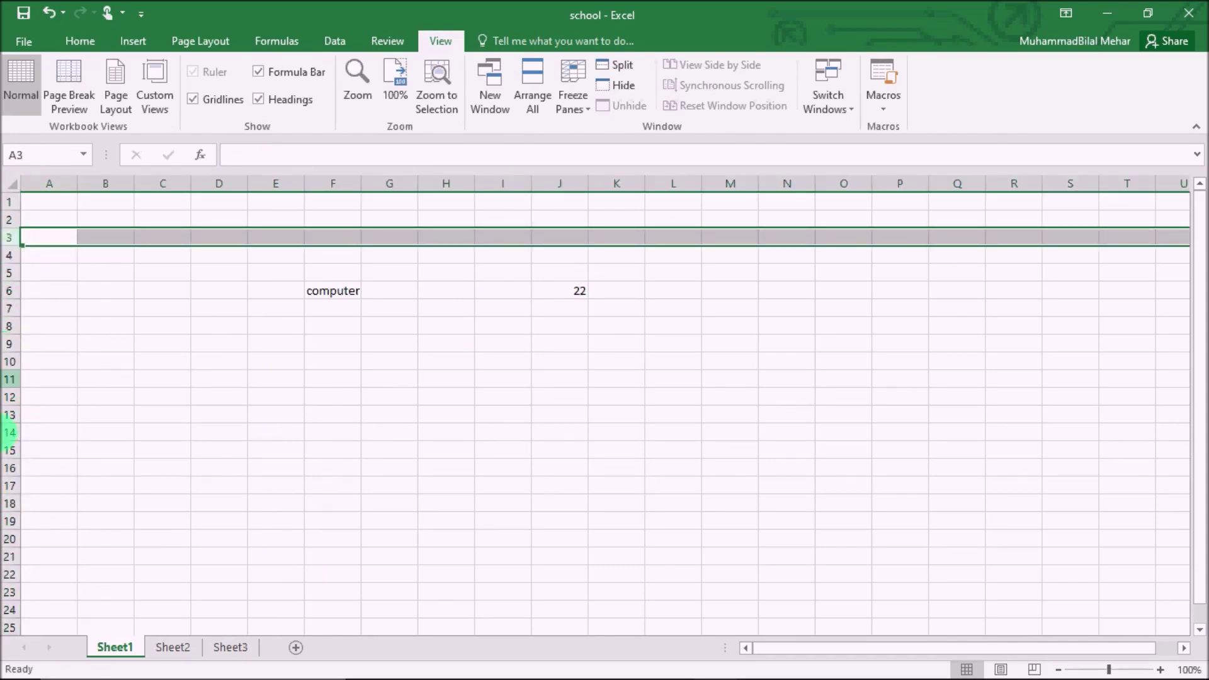
# Rename Sheet1 to 'school' and return to it after viewing Sheet2.
pyautogui.rightClick(120, 644)
pyautogui.click(169, 482)
pyautogui.write('sc')
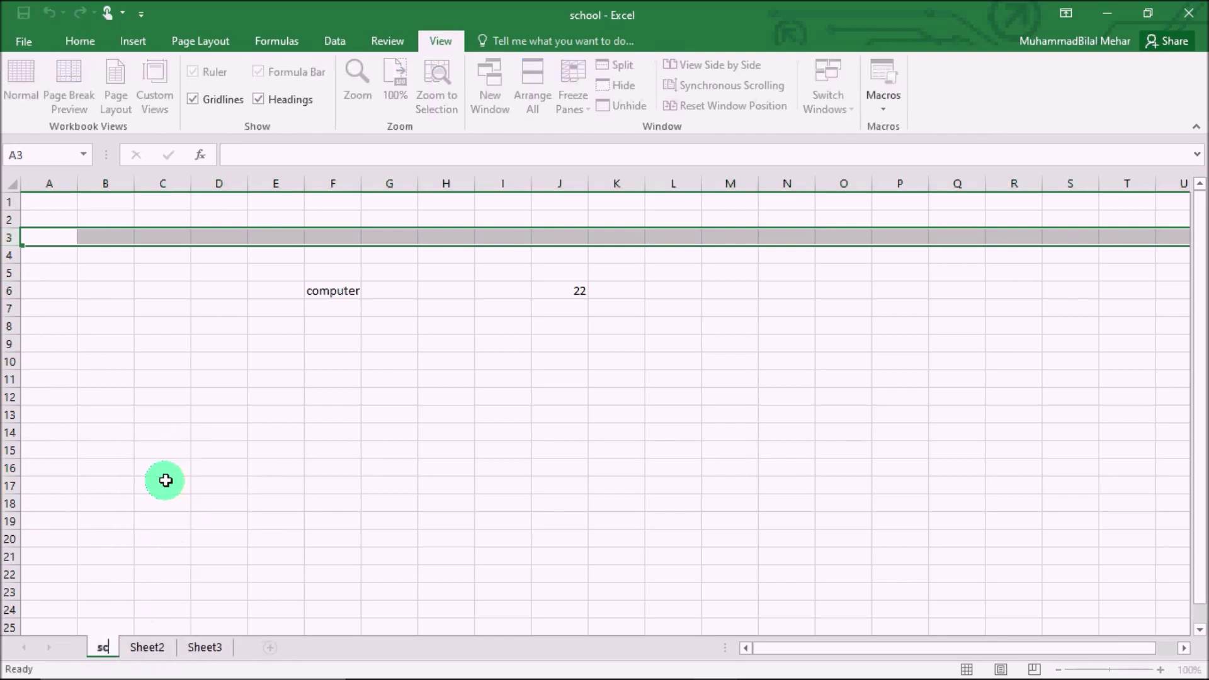
pyautogui.write('hool')
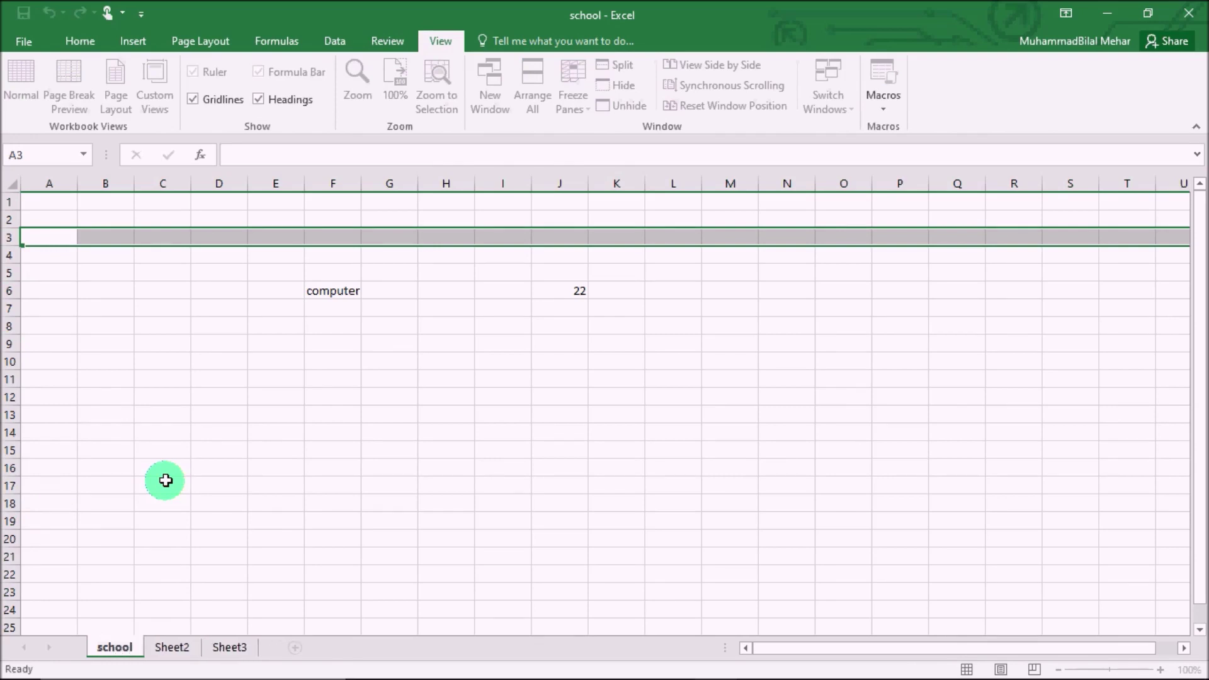
pyautogui.click(165, 480)
pyautogui.click(169, 648)
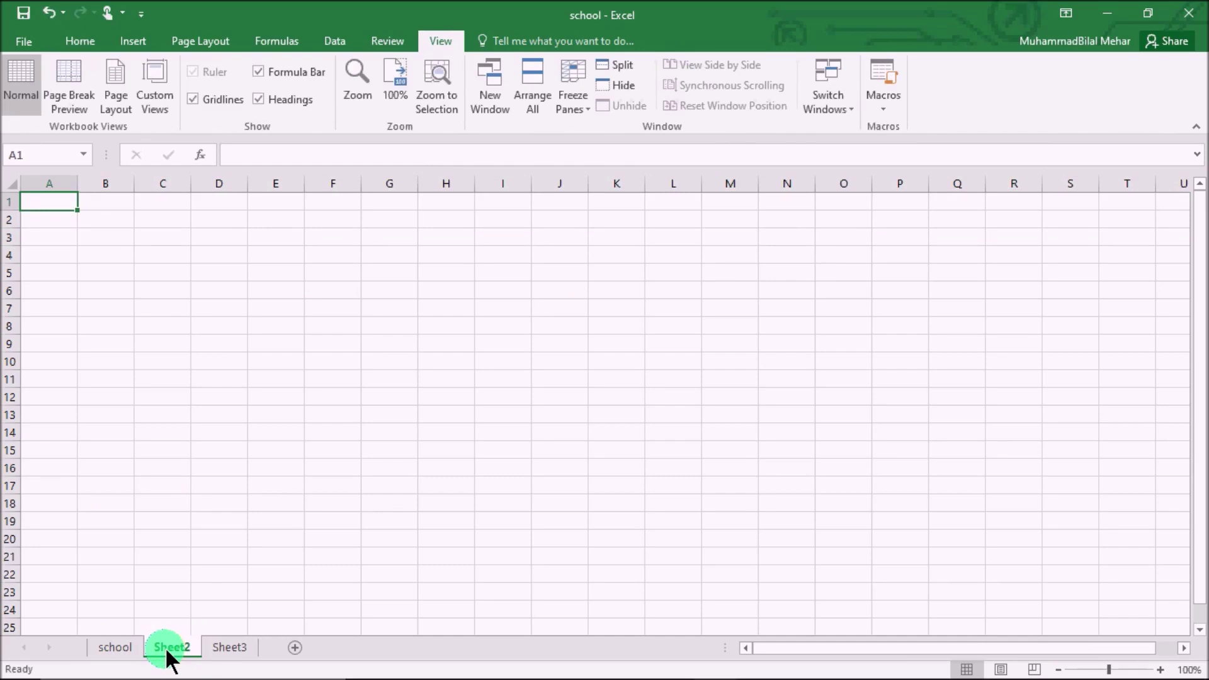
pyautogui.click(113, 648)
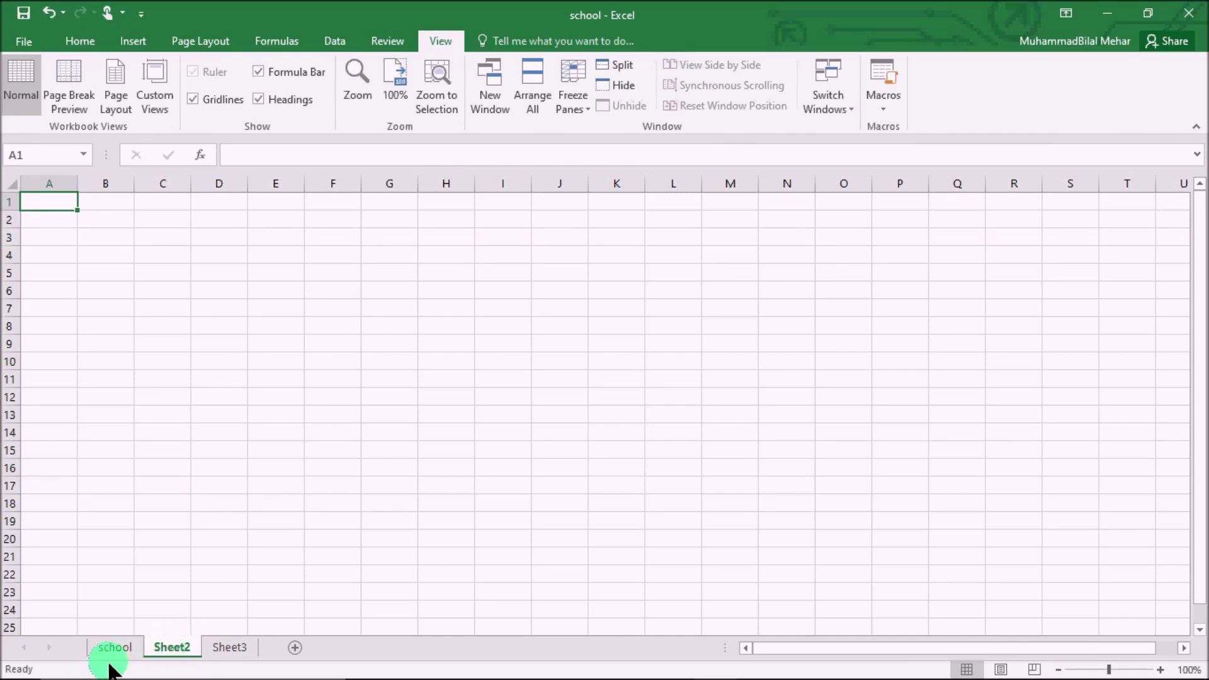
pyautogui.click(114, 648)
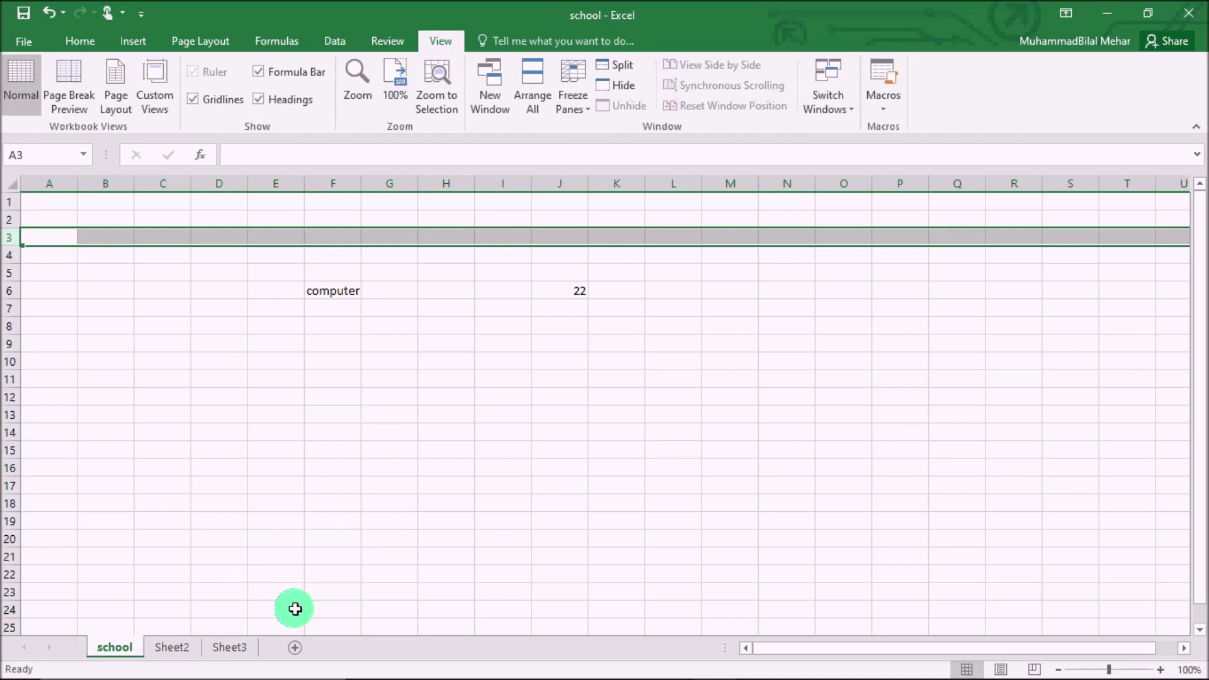
# Add a new blank Sheet4 after school and choose Delete for Sheet3.
pyautogui.click(296, 648)
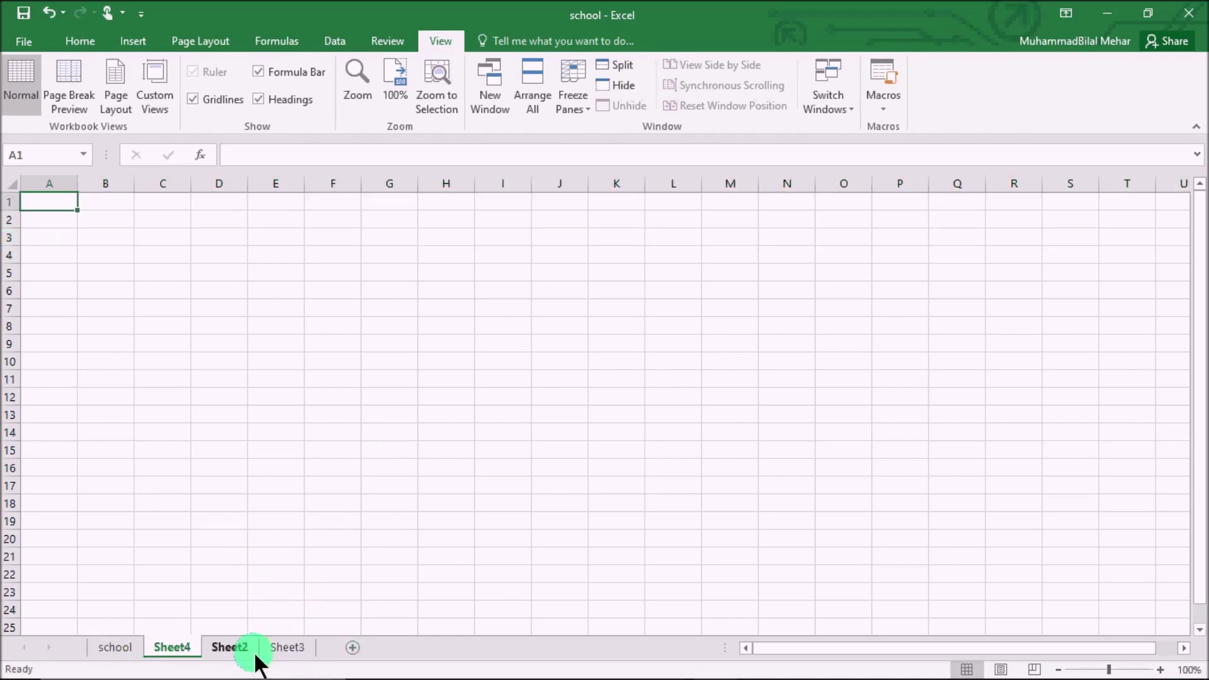
pyautogui.rightClick(284, 647)
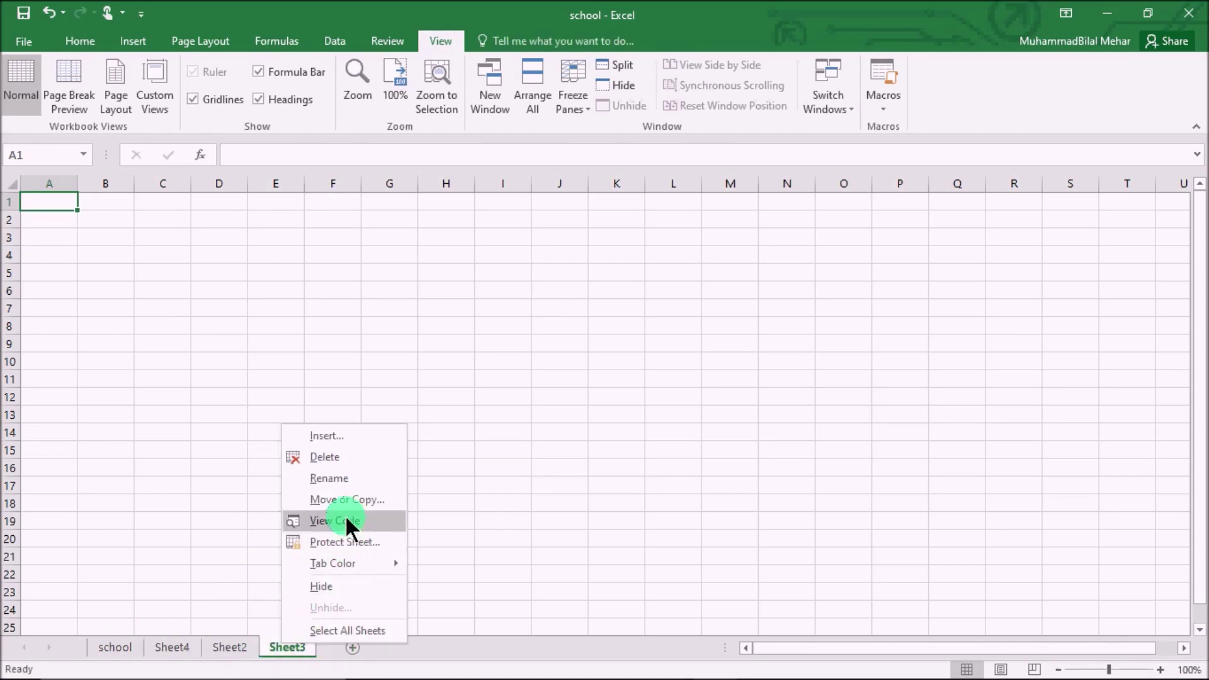
pyautogui.click(335, 456)
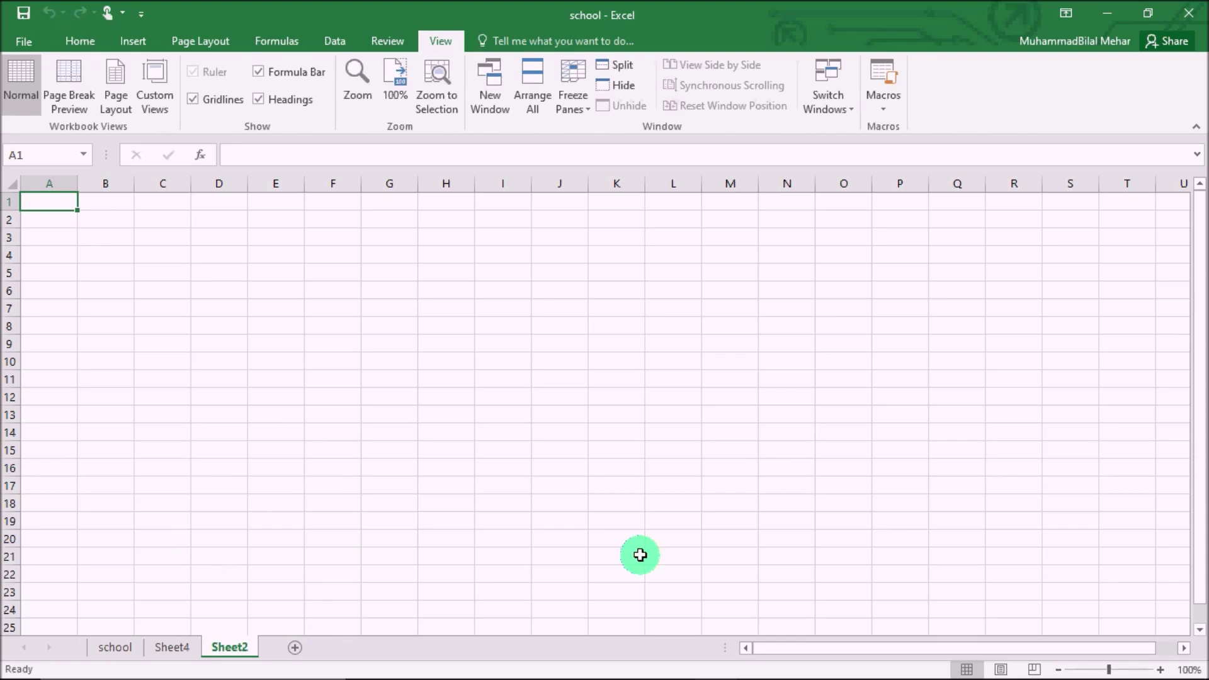
# Adjust the status-bar zoom slider to shrink the cells, then return to near normal zoom.
pyautogui.moveTo(934, 649)
pyautogui.mouseDown()
pyautogui.moveTo(1075, 647)
pyautogui.moveTo(907, 655)
pyautogui.mouseUp()
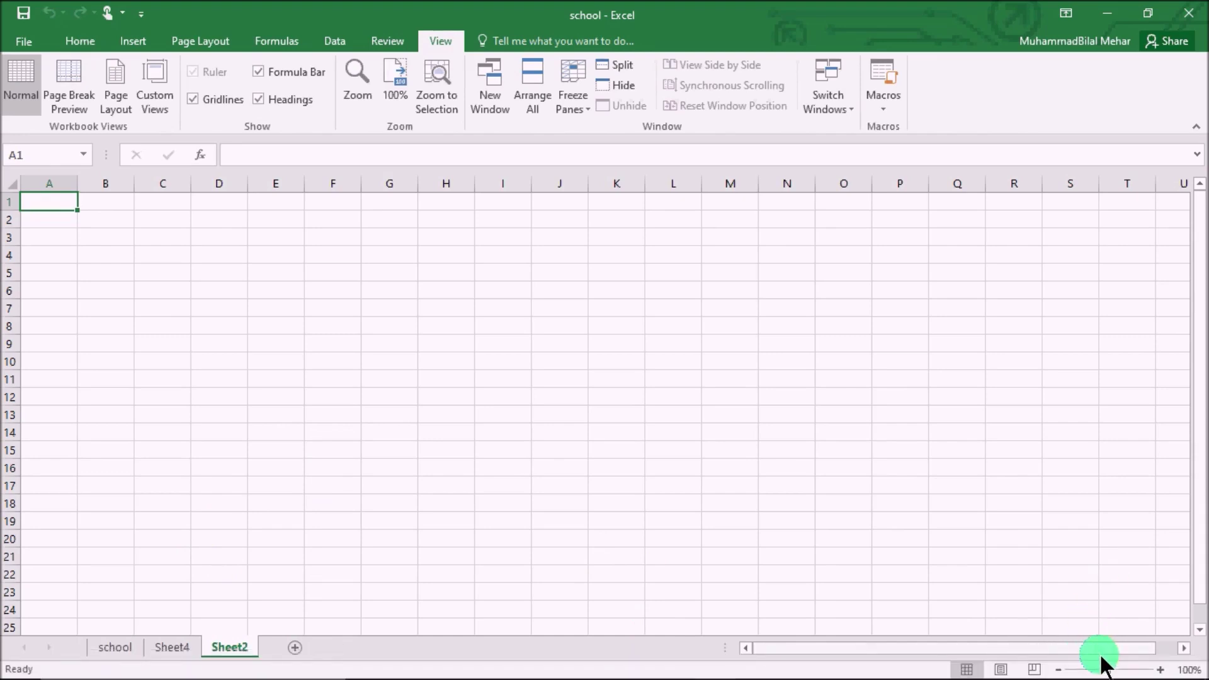
pyautogui.moveTo(1107, 667); pyautogui.dragTo(1125, 670)
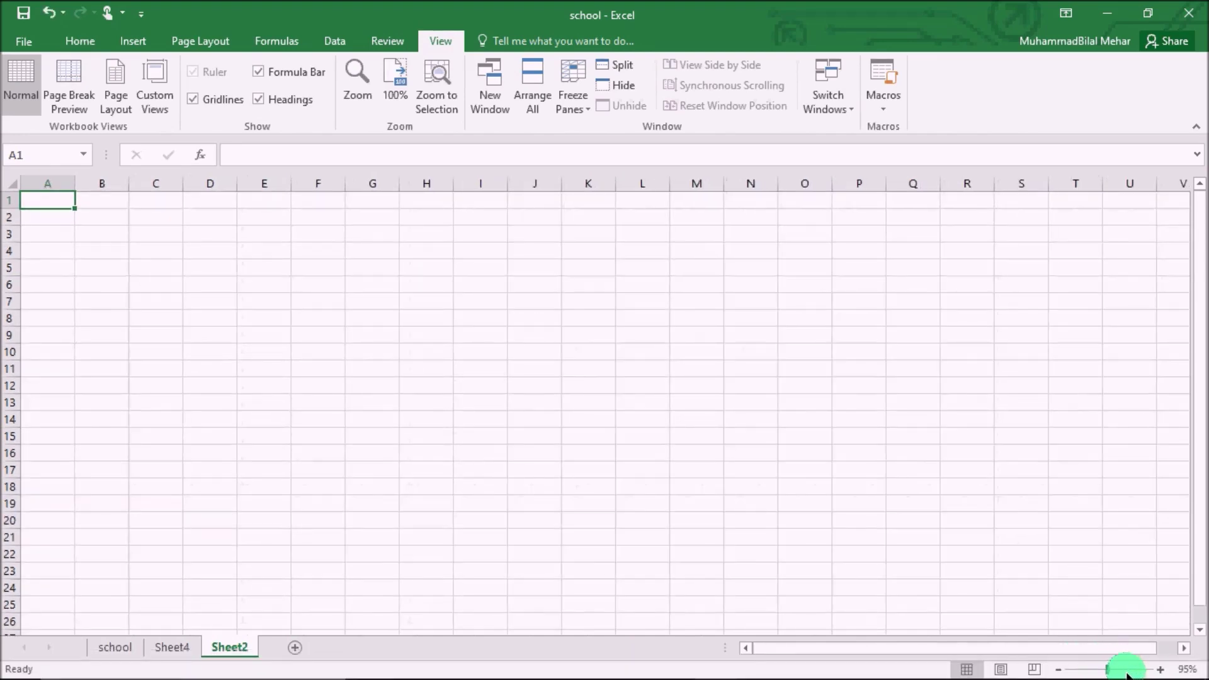
pyautogui.moveTo(1105, 669)
pyautogui.mouseDown()
pyautogui.moveTo(1126, 669)
pyautogui.moveTo(1111, 674)
pyautogui.mouseUp()
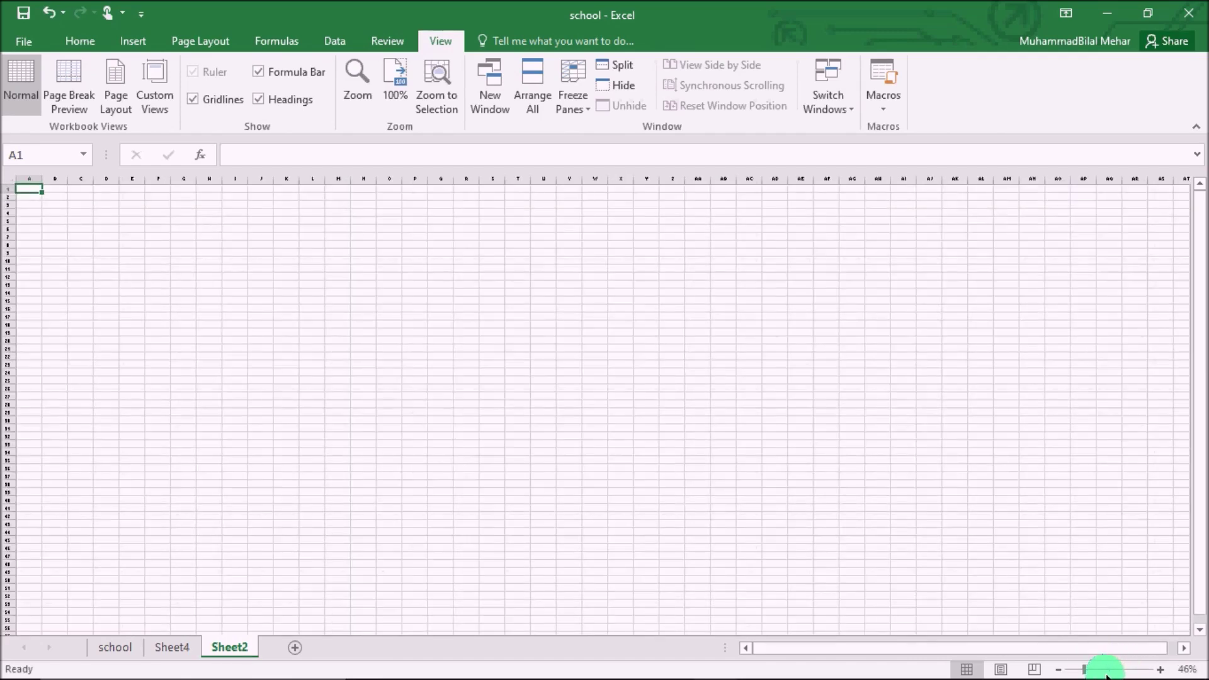
pyautogui.moveTo(1108, 674); pyautogui.dragTo(1111, 671)
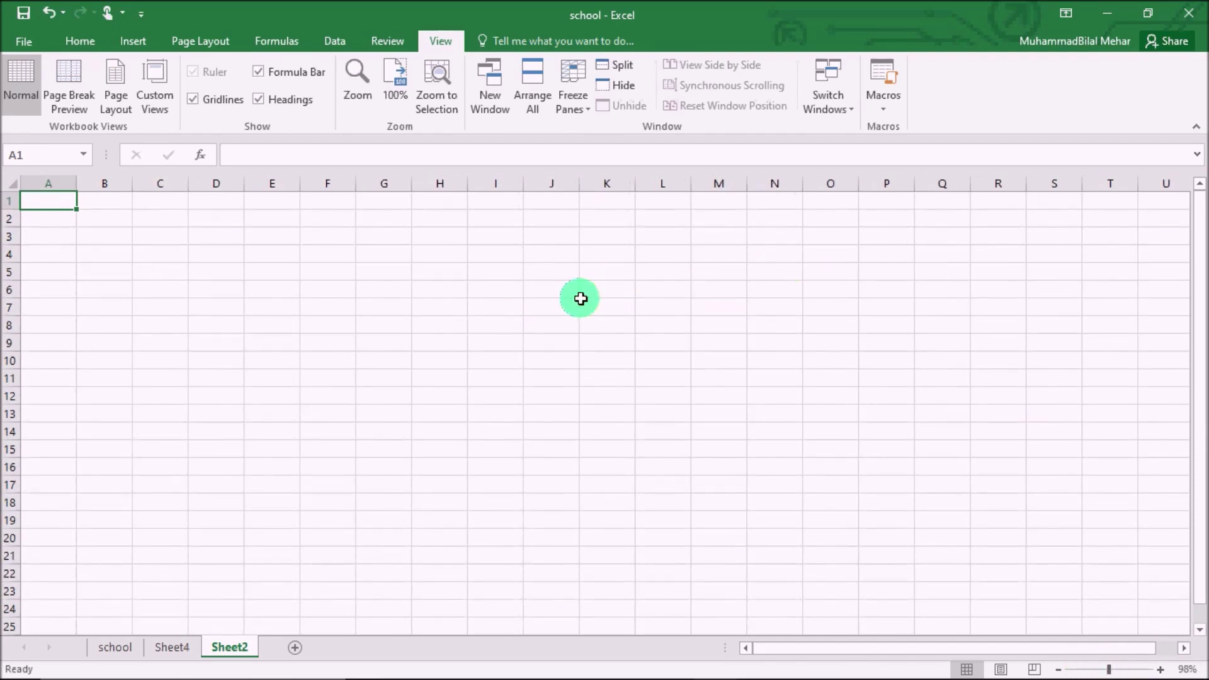
# Show the Home tab, then return to the school sheet and select cell H8.
pyautogui.click(80, 42)
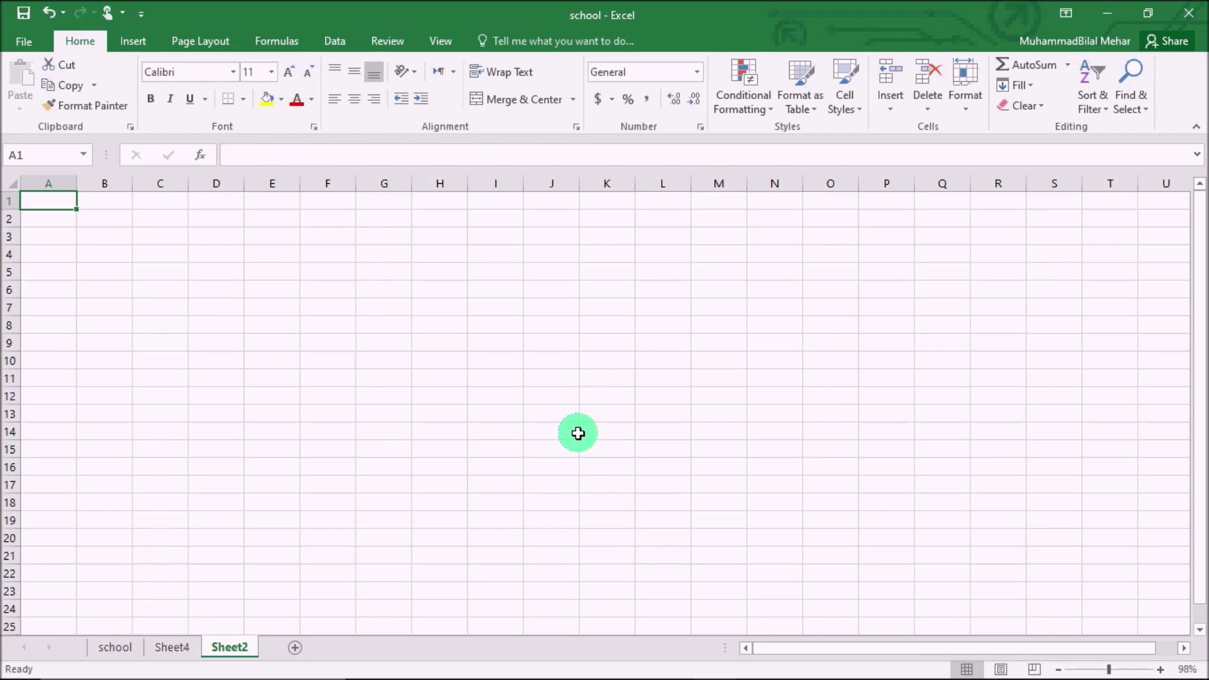
pyautogui.click(434, 342)
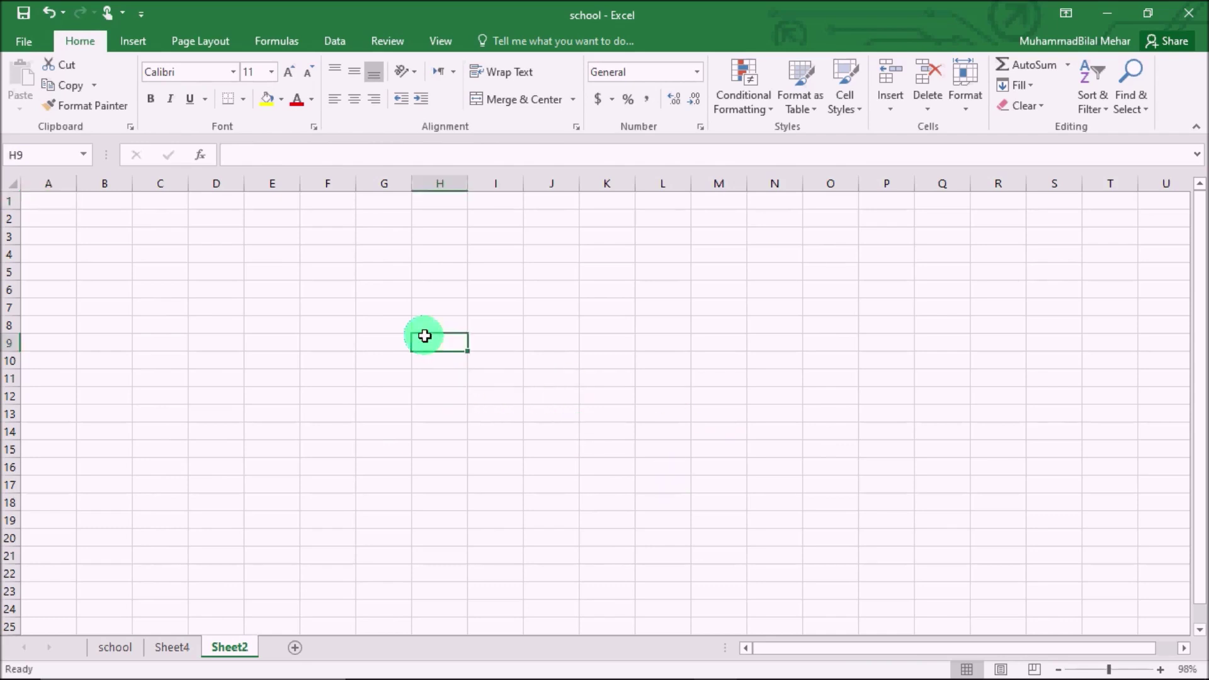
pyautogui.click(110, 648)
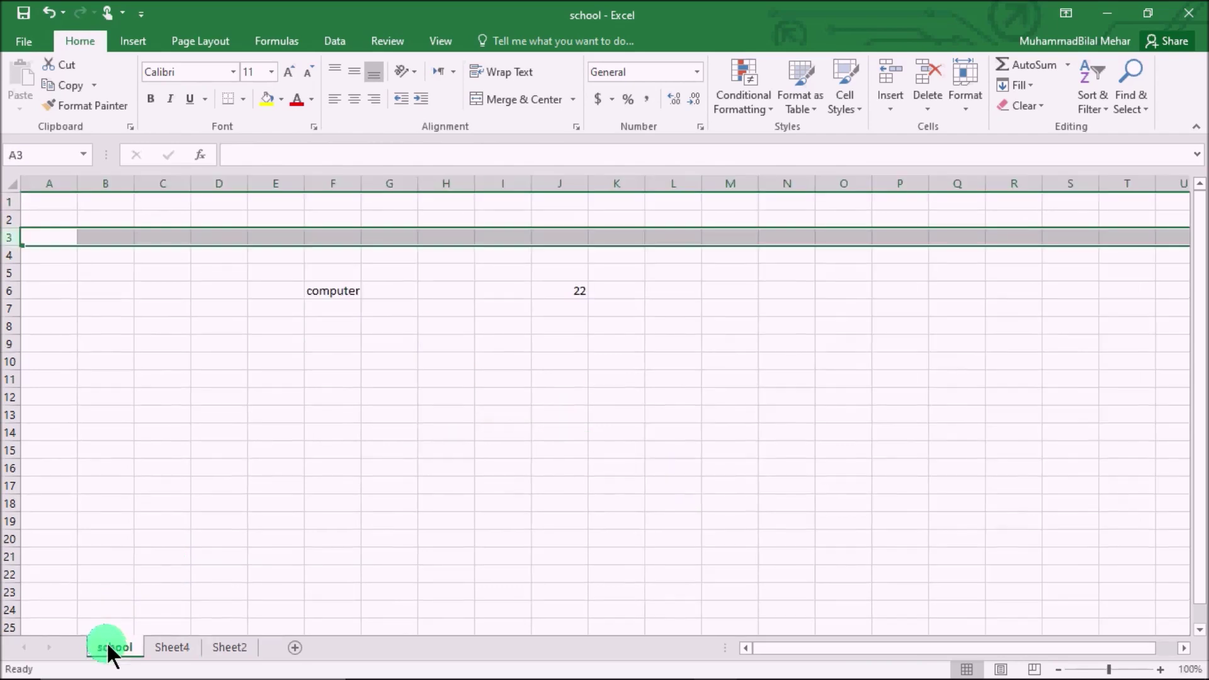
pyautogui.click(436, 327)
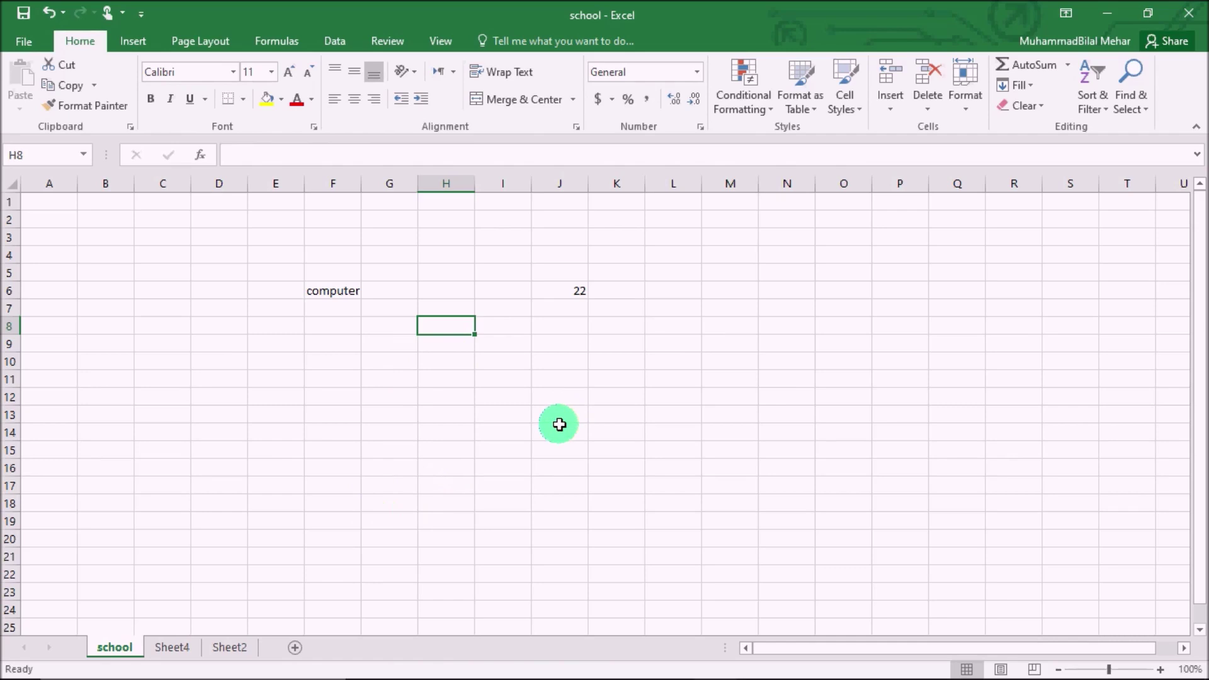
# Launch Microsoft Office Excel 2003 by searching the Start menu for 'exc'.
pyautogui.press('super')
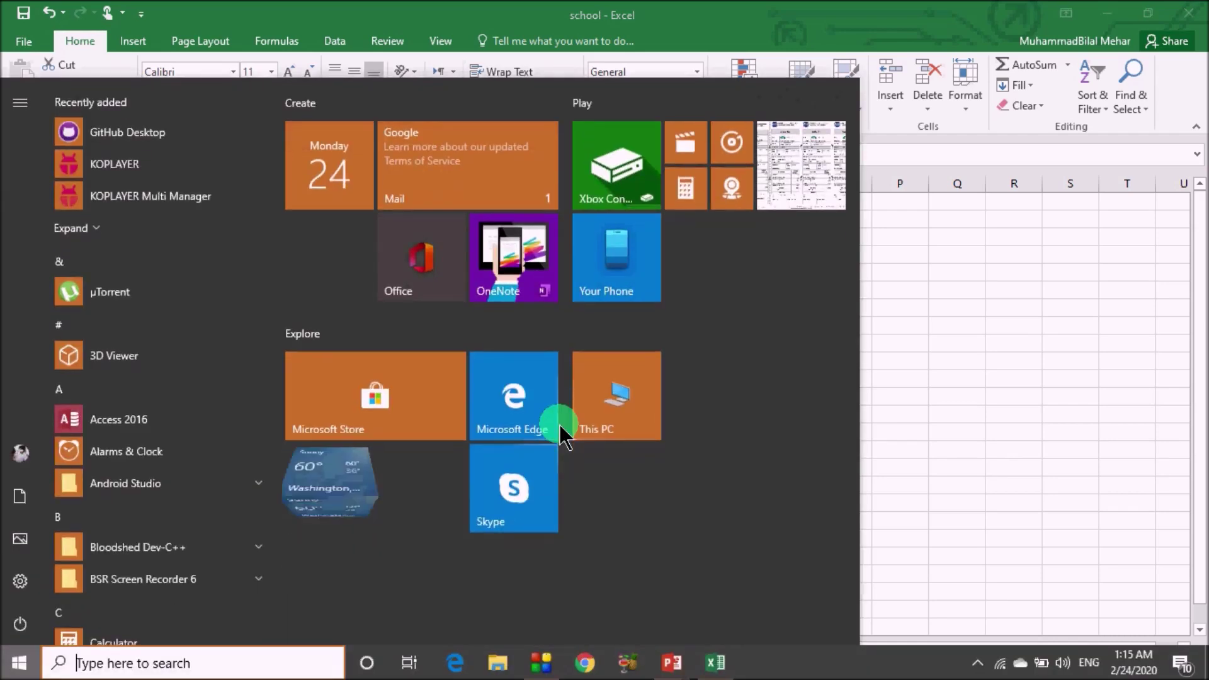
pyautogui.write('exc')
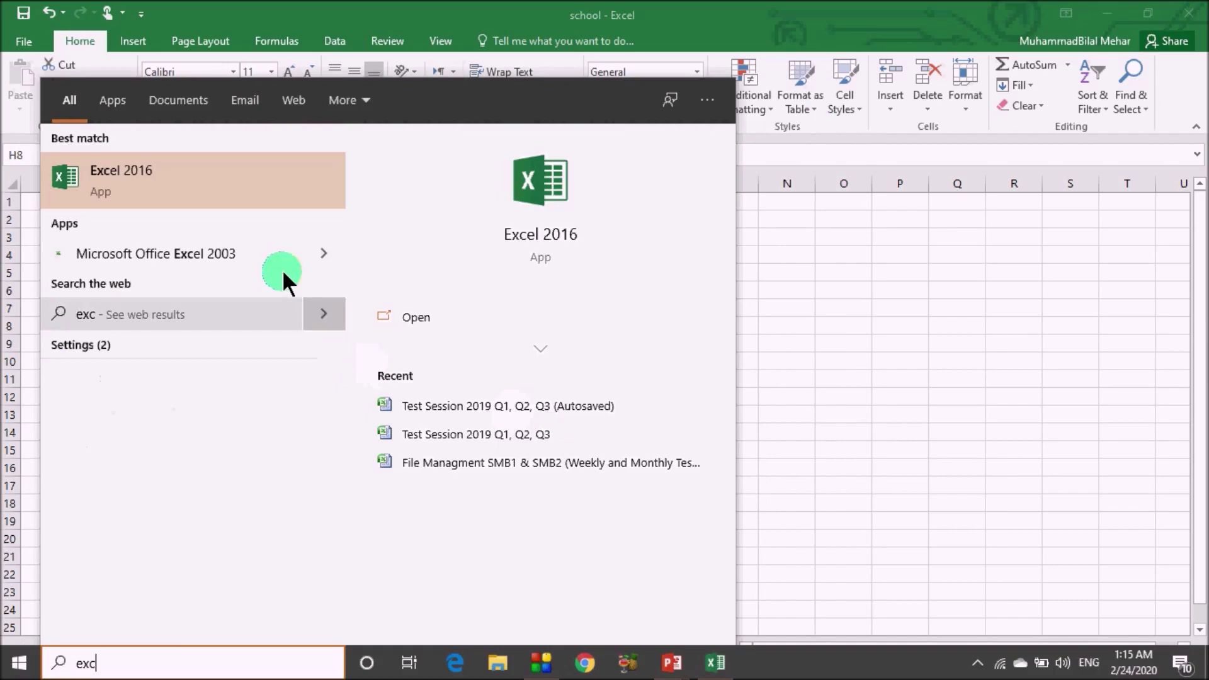
pyautogui.click(199, 251)
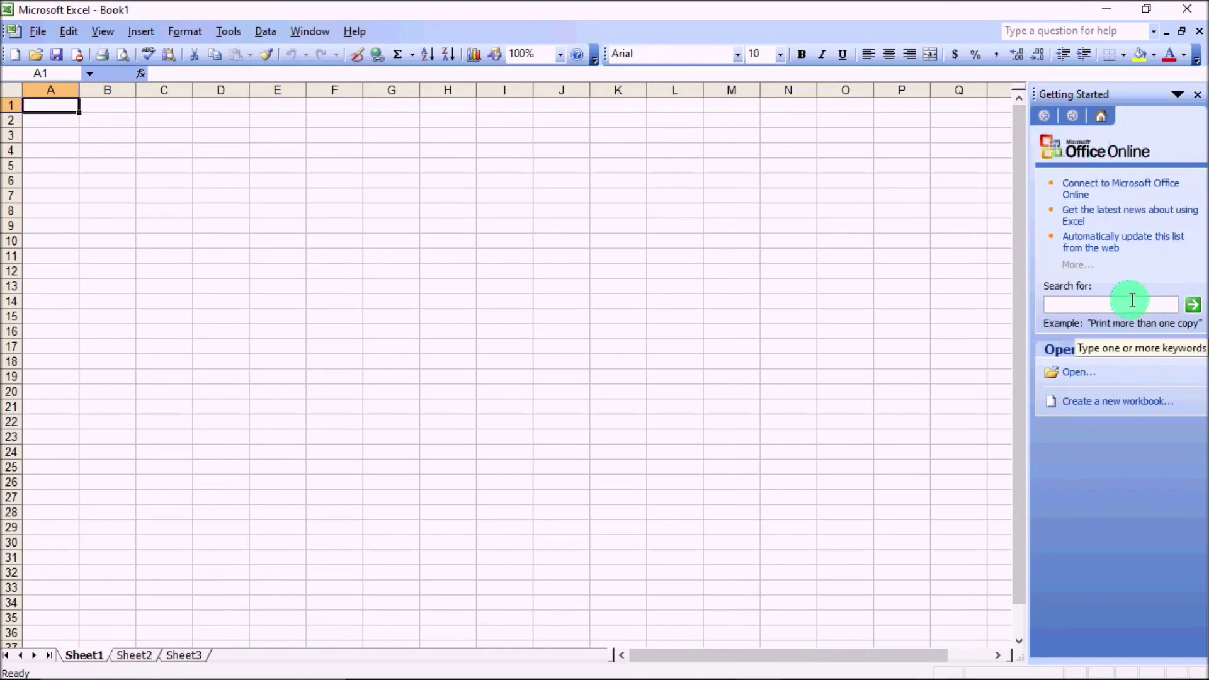
# Close the Getting Started task pane after opening and cancelling its Open dialog.
pyautogui.click(1064, 305)
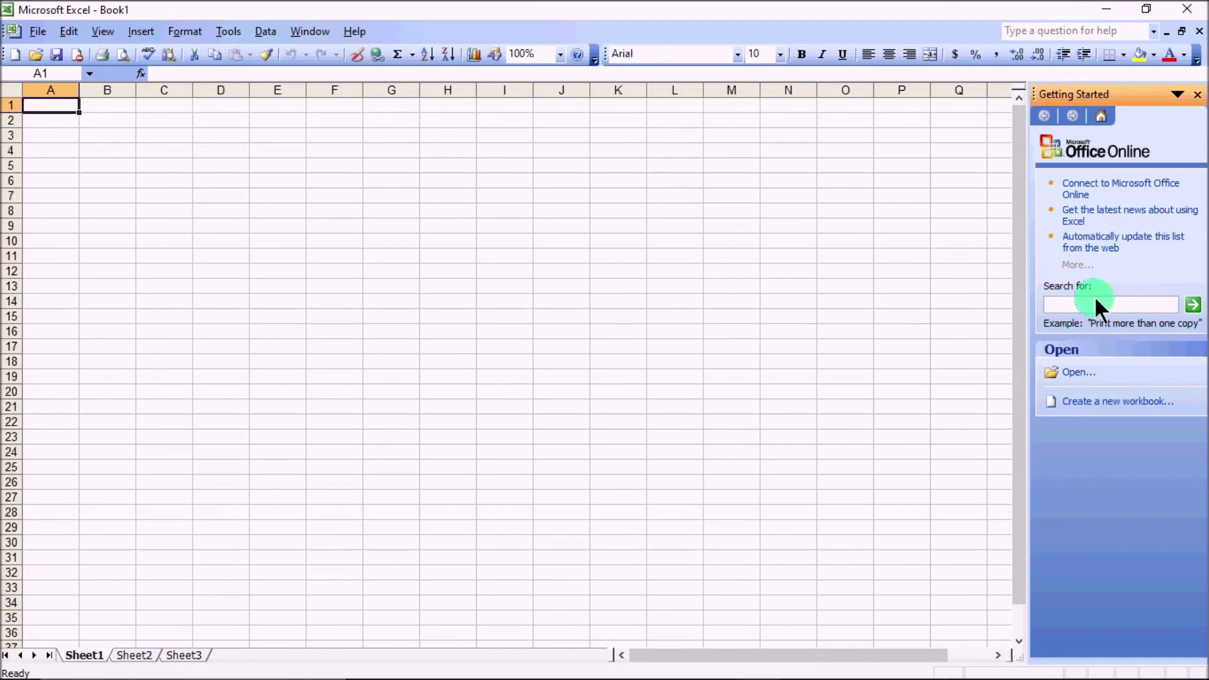
pyautogui.click(1078, 374)
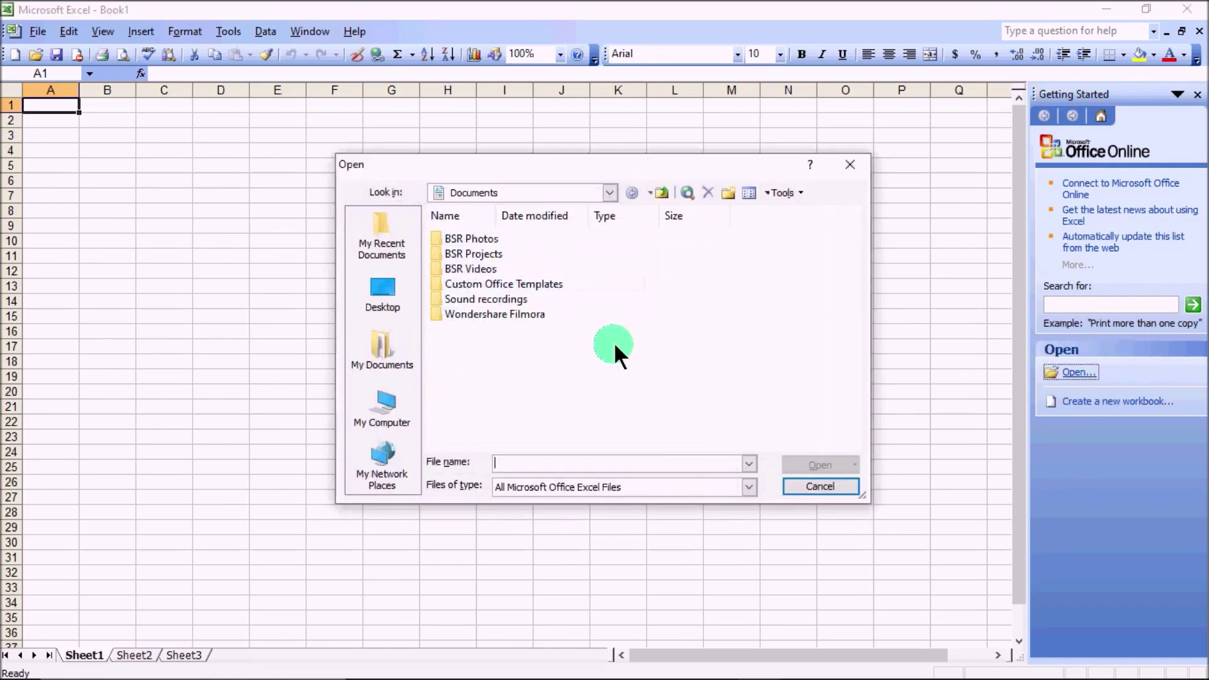
pyautogui.click(851, 169)
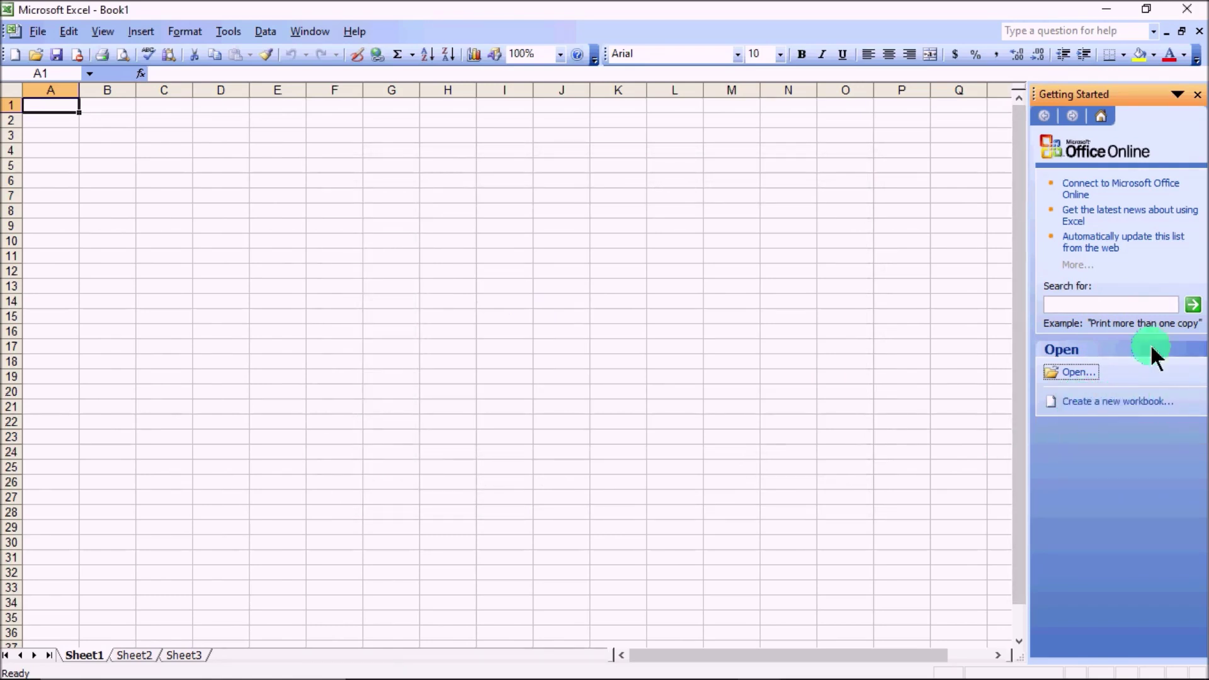
pyautogui.click(1197, 95)
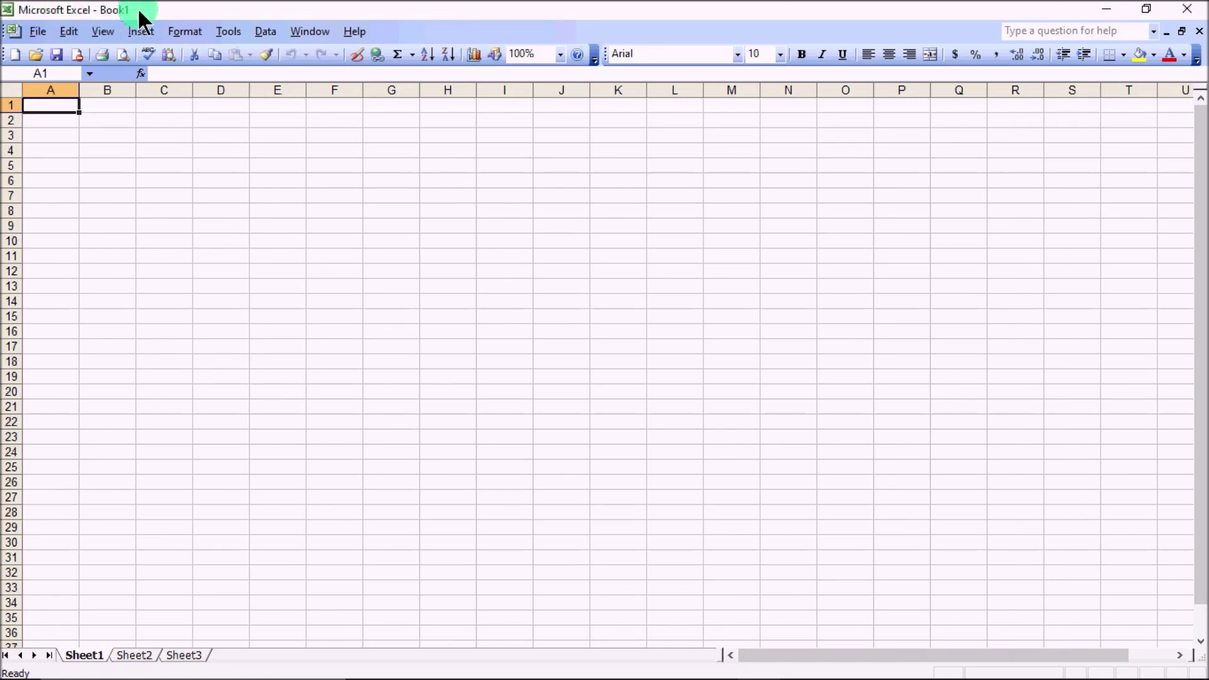
pyautogui.click(4, 34)
# Save the new Book1 workbook on the Desktop as 'sch'.
pyautogui.click(56, 54)
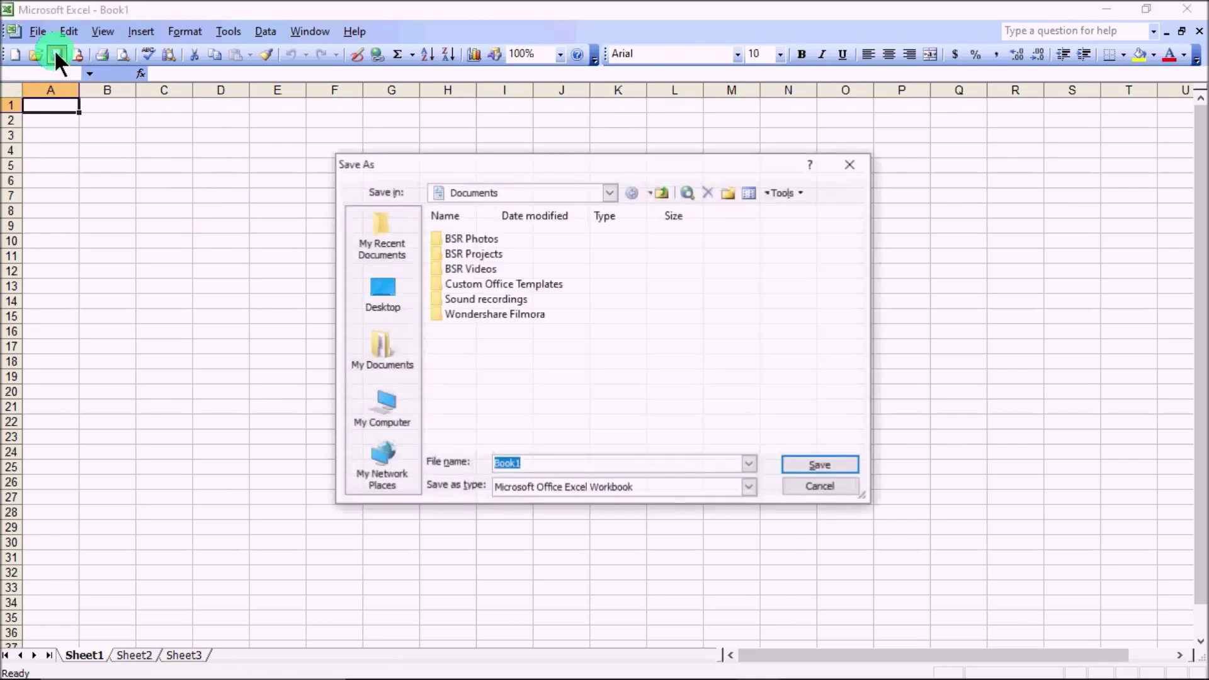
pyautogui.click(393, 308)
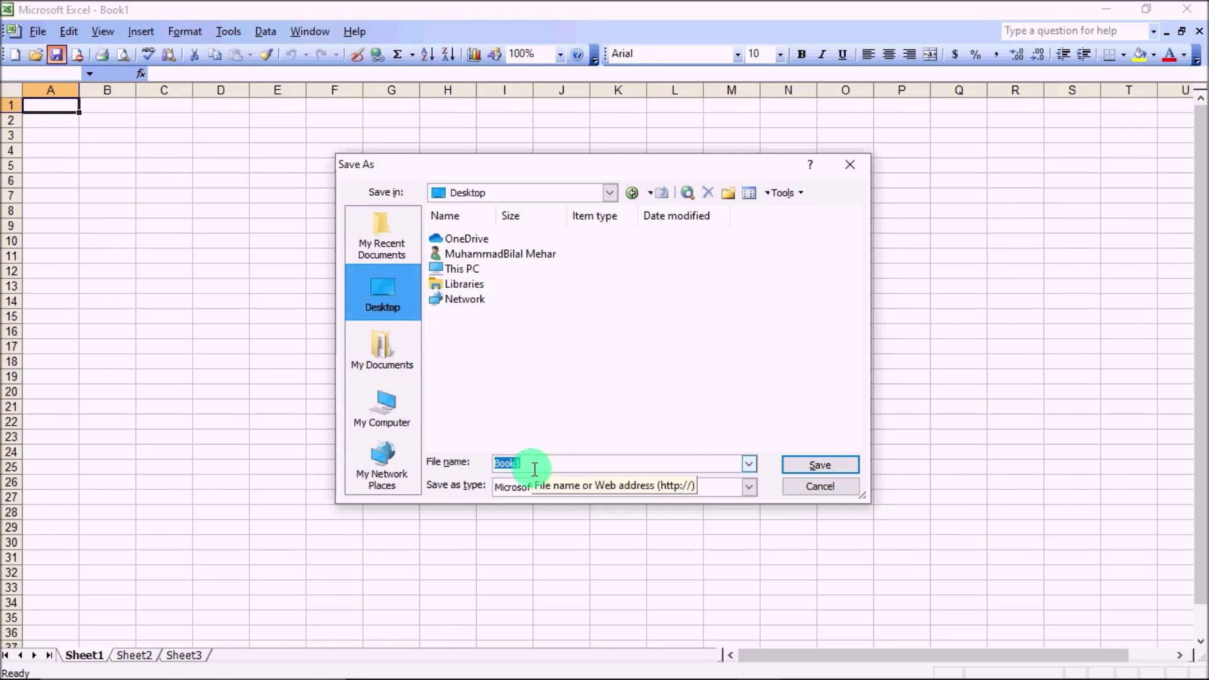
pyautogui.write('sch')
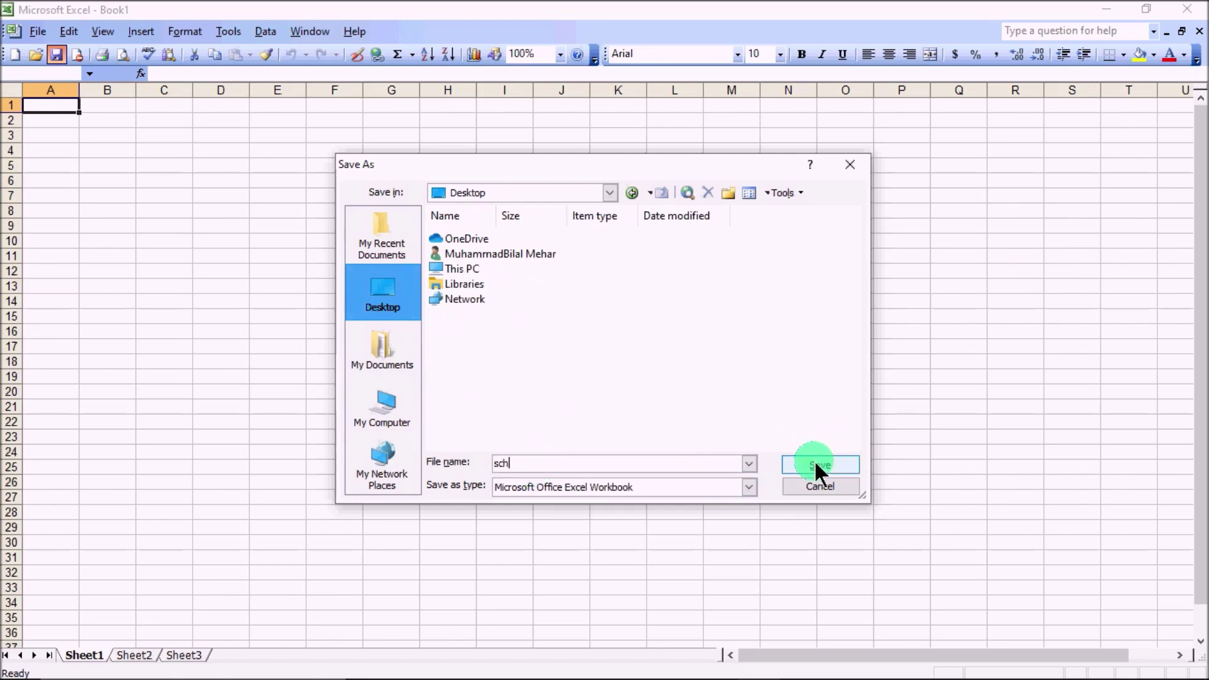
pyautogui.click(819, 465)
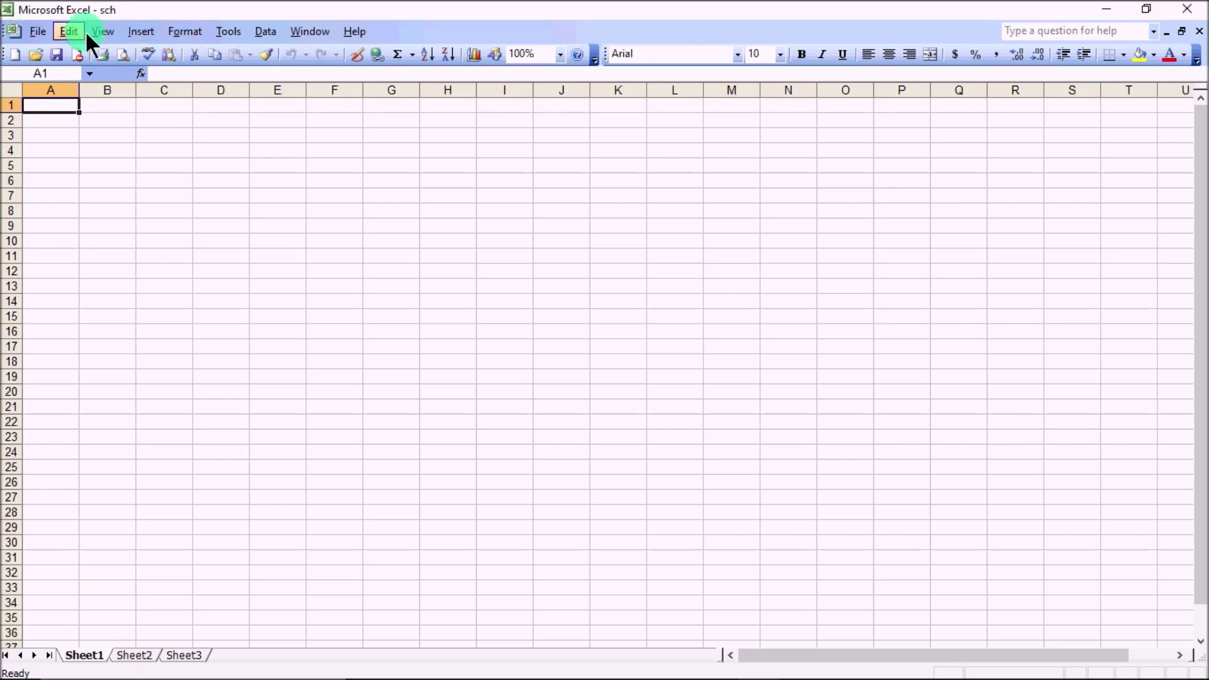
pyautogui.click(37, 31)
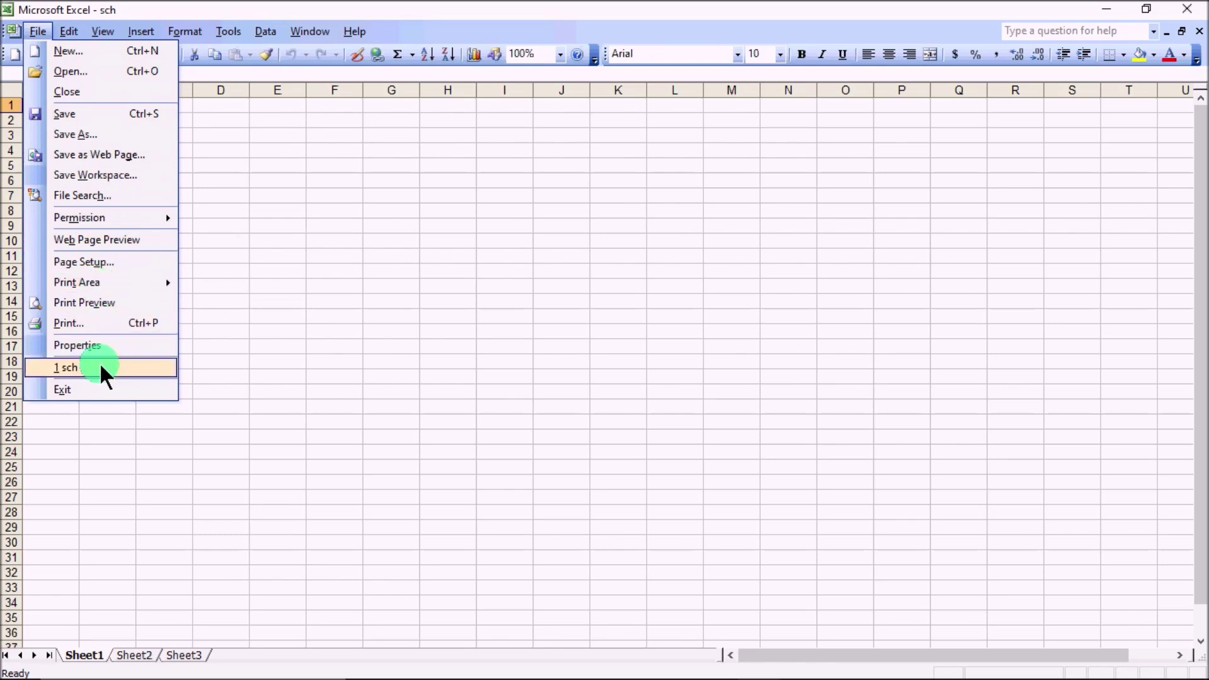
pyautogui.click(70, 30)
pyautogui.click(72, 32)
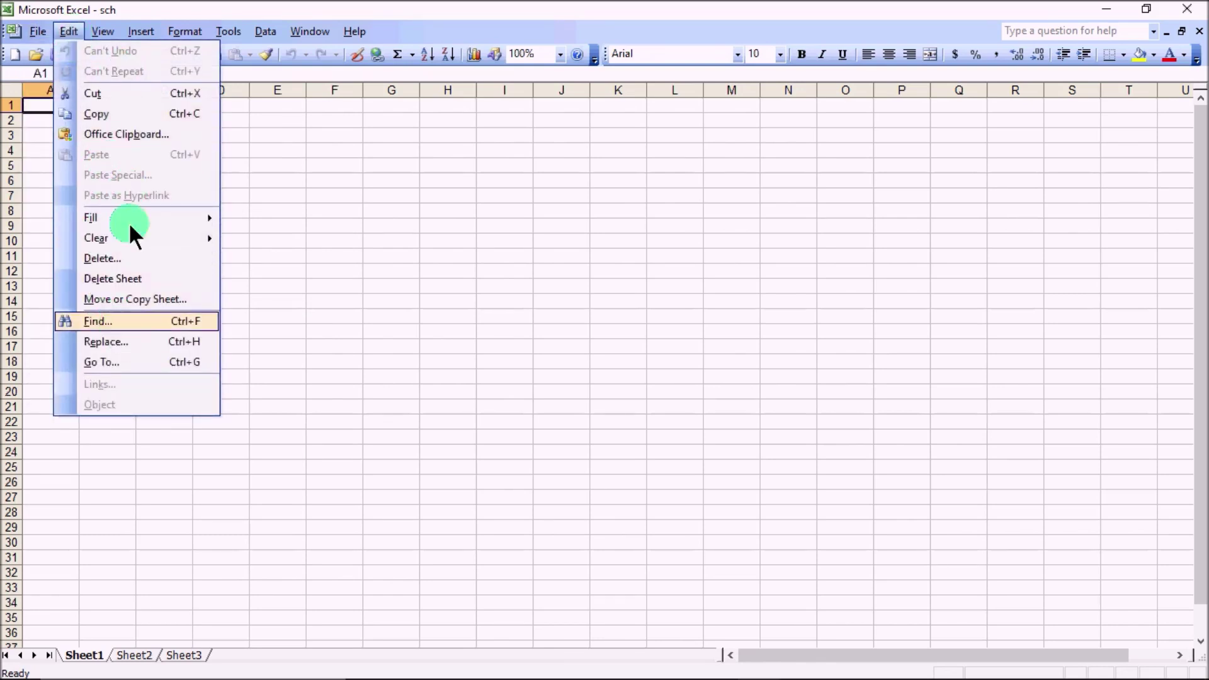
pyautogui.click(111, 33)
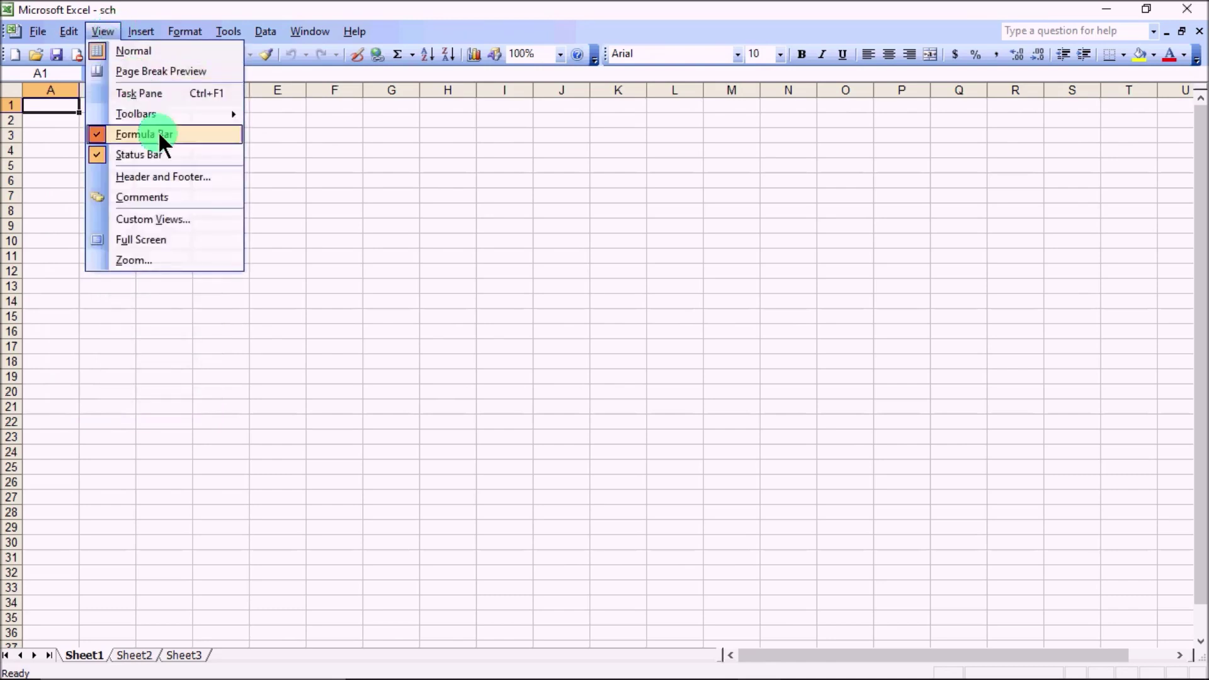
pyautogui.click(145, 31)
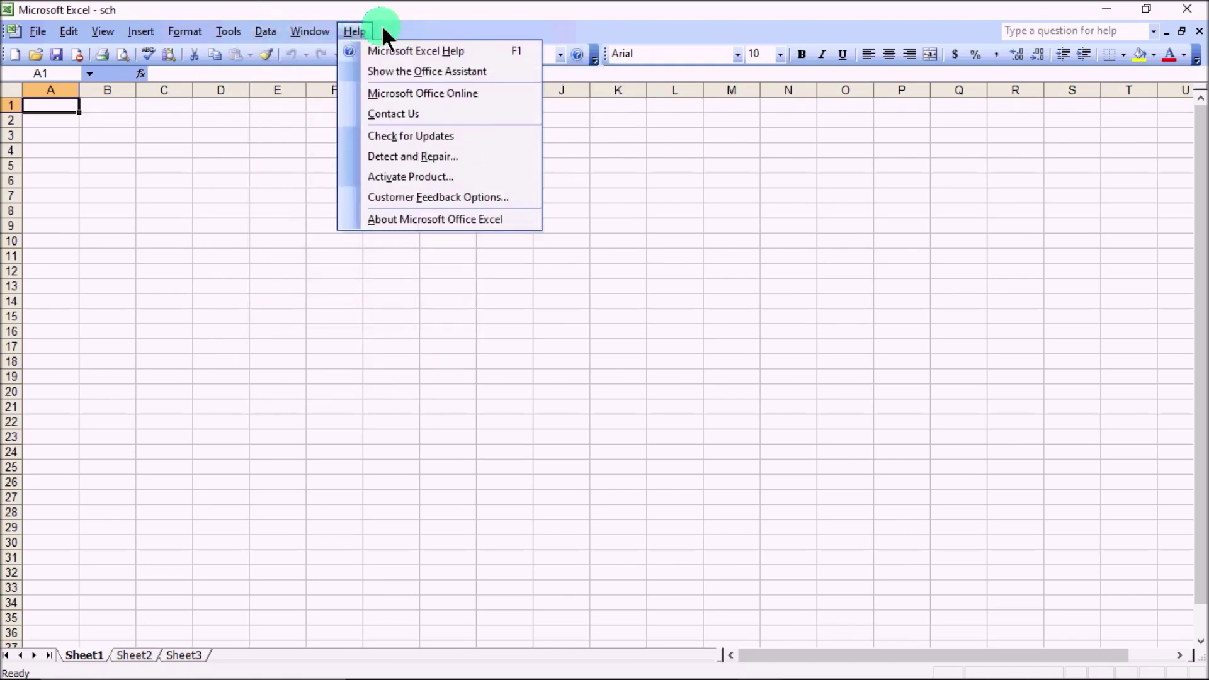
pyautogui.click(454, 9)
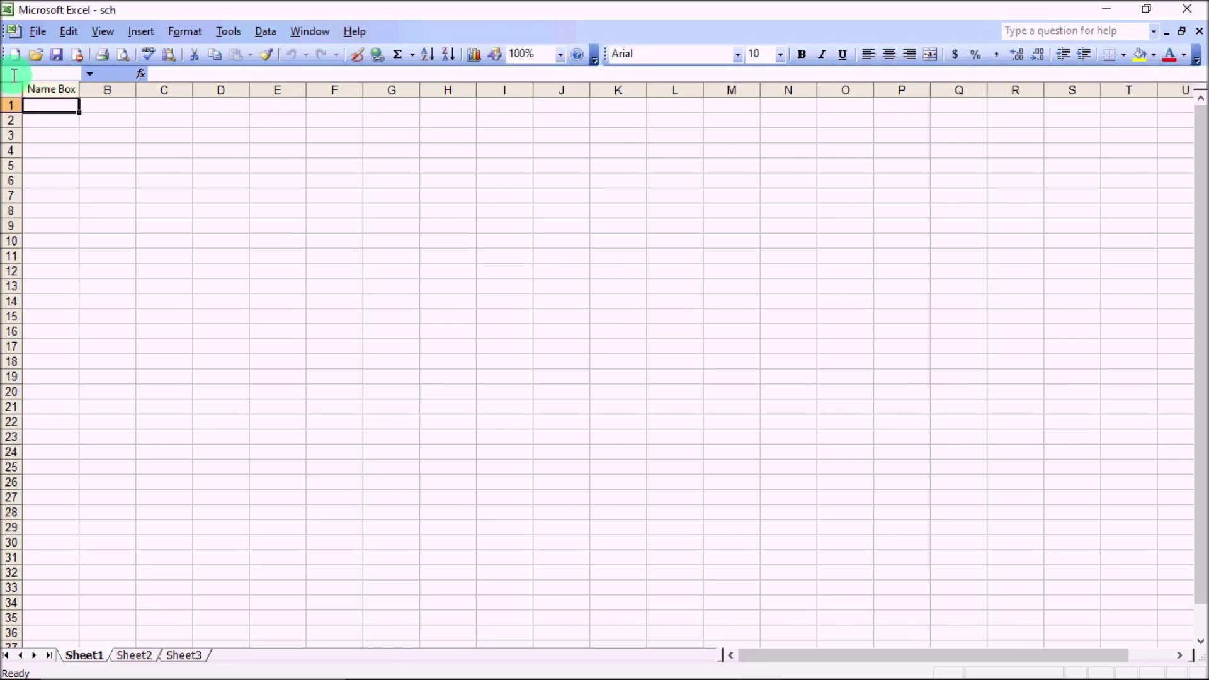
# Enter the formula =8-4 in Sheet1 cell G10 and confirm it shows 4.
pyautogui.click(278, 142)
pyautogui.click(441, 271)
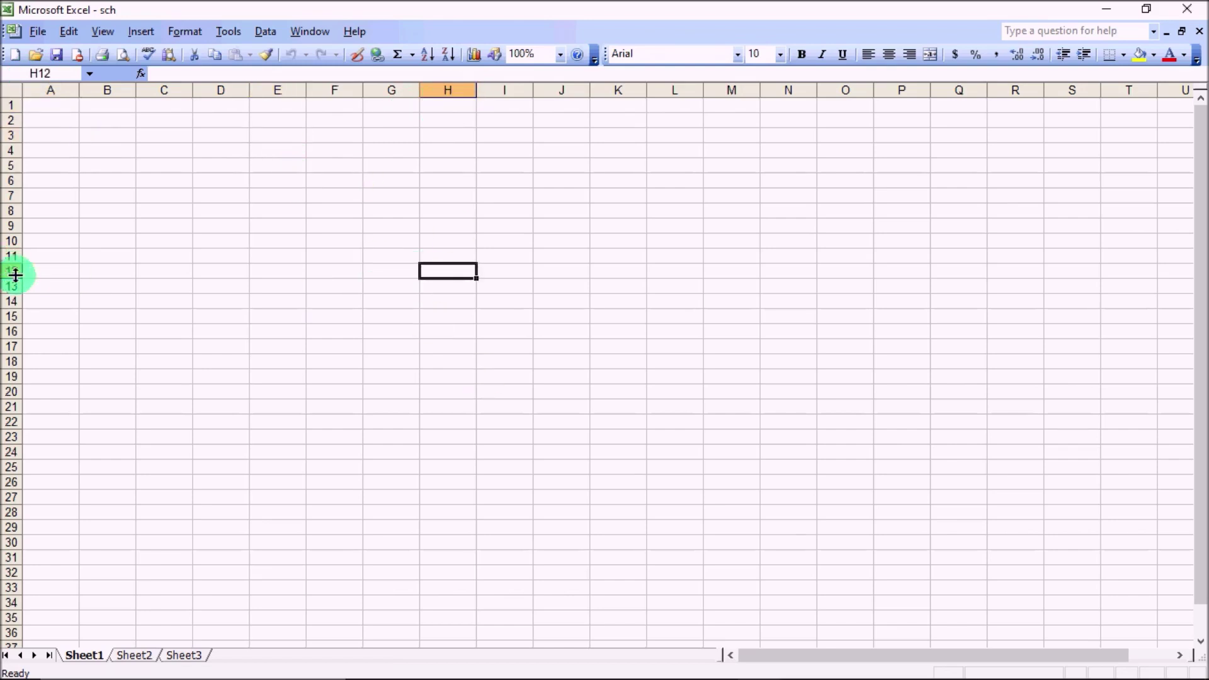
pyautogui.click(40, 75)
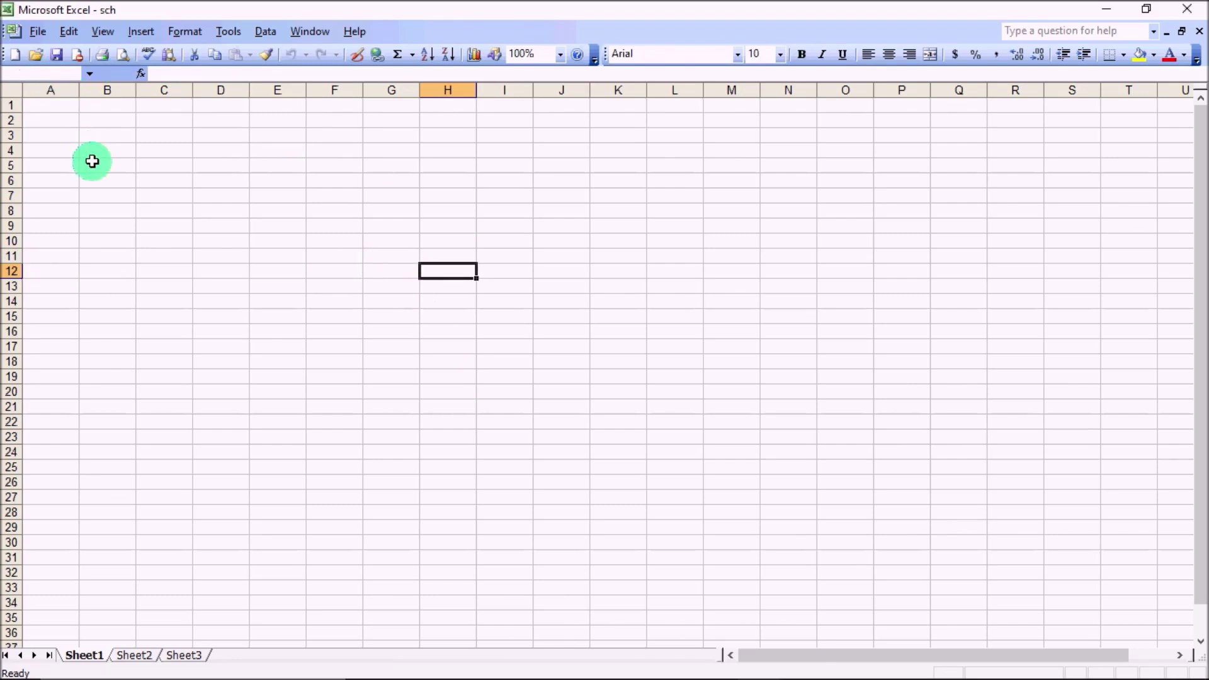
pyautogui.click(180, 75)
pyautogui.click(403, 240)
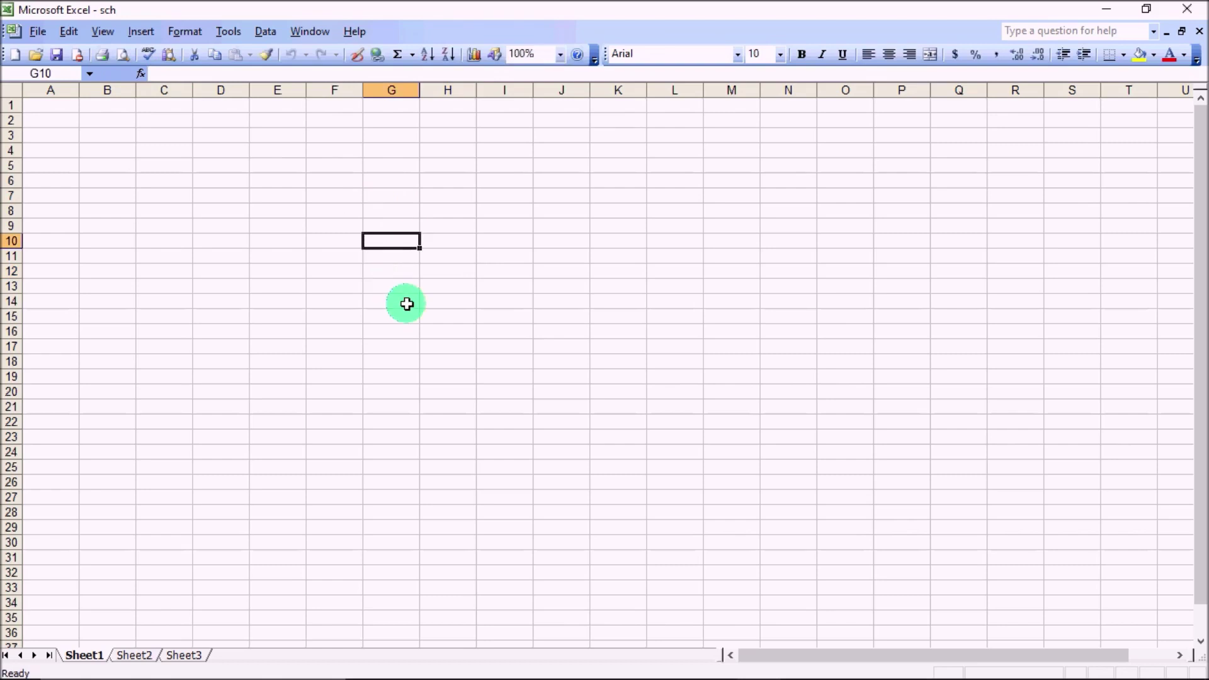
pyautogui.write('=')
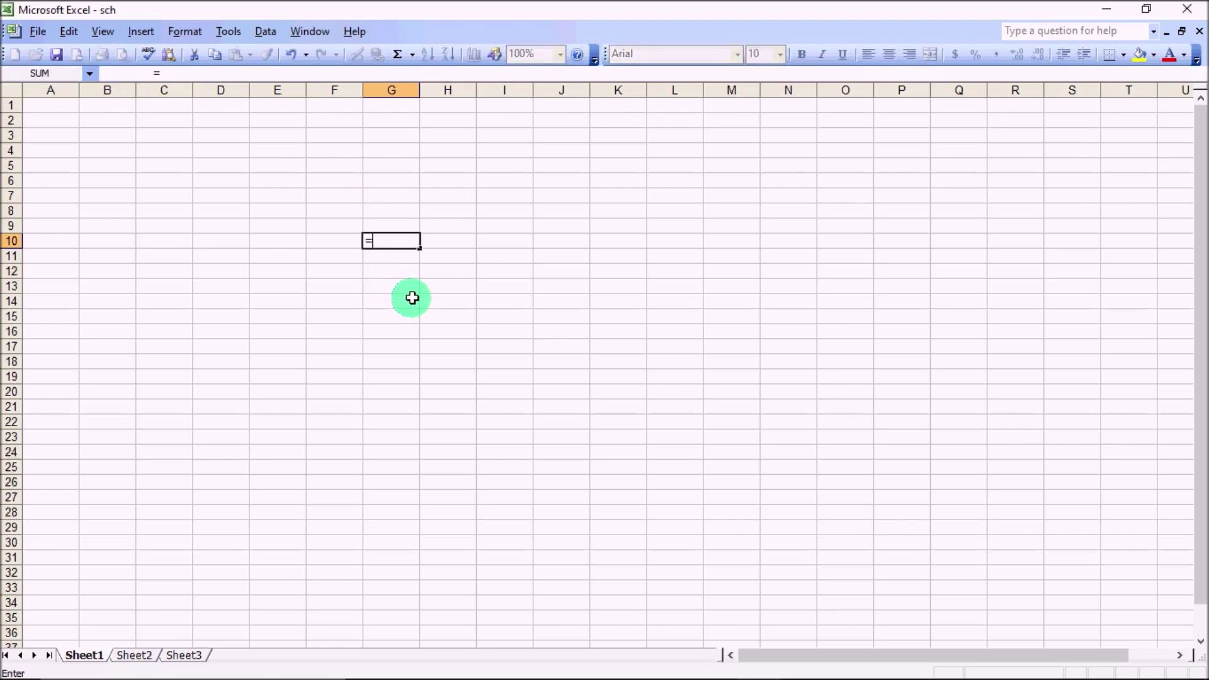
pyautogui.write('8-')
pyautogui.press('Return')
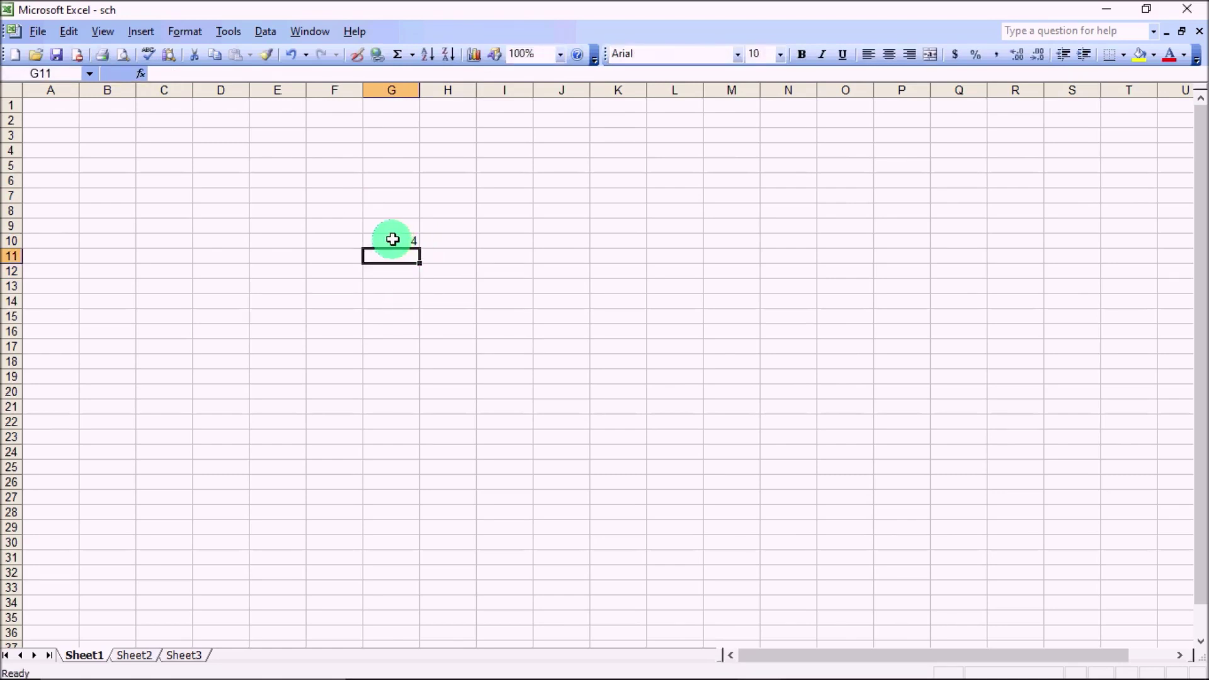
pyautogui.click(392, 239)
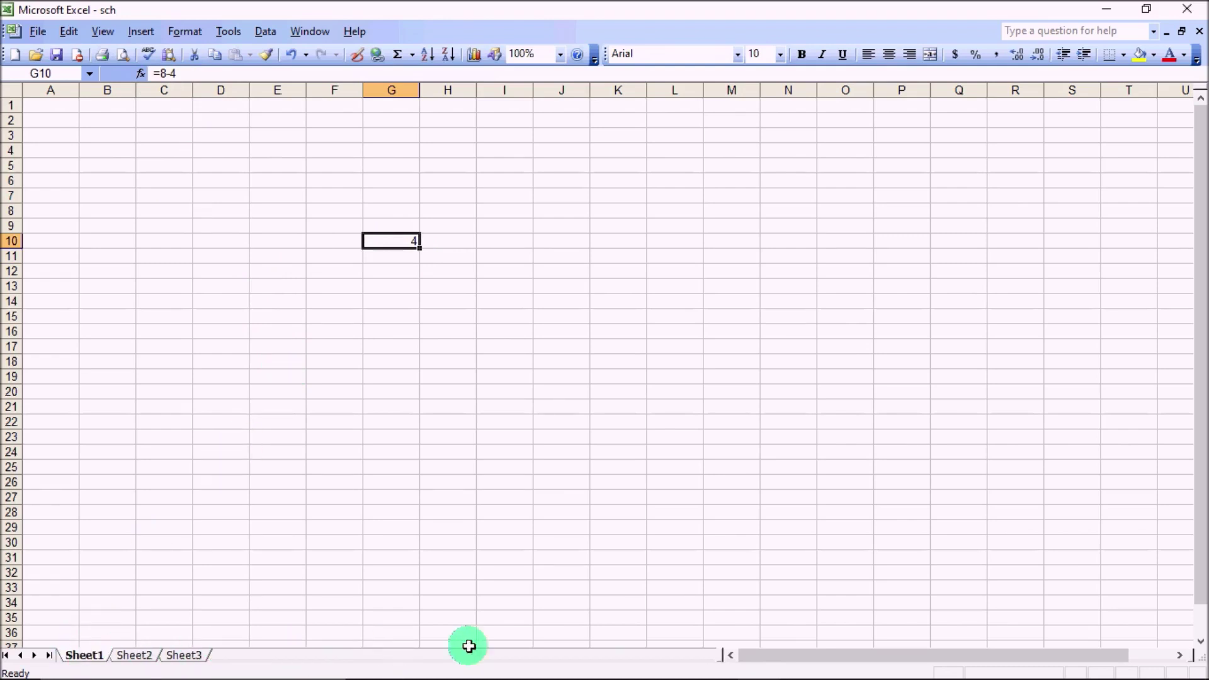
pyautogui.moveTo(870, 656)
pyautogui.mouseDown()
pyautogui.moveTo(1036, 663)
pyautogui.moveTo(743, 656)
pyautogui.mouseUp()
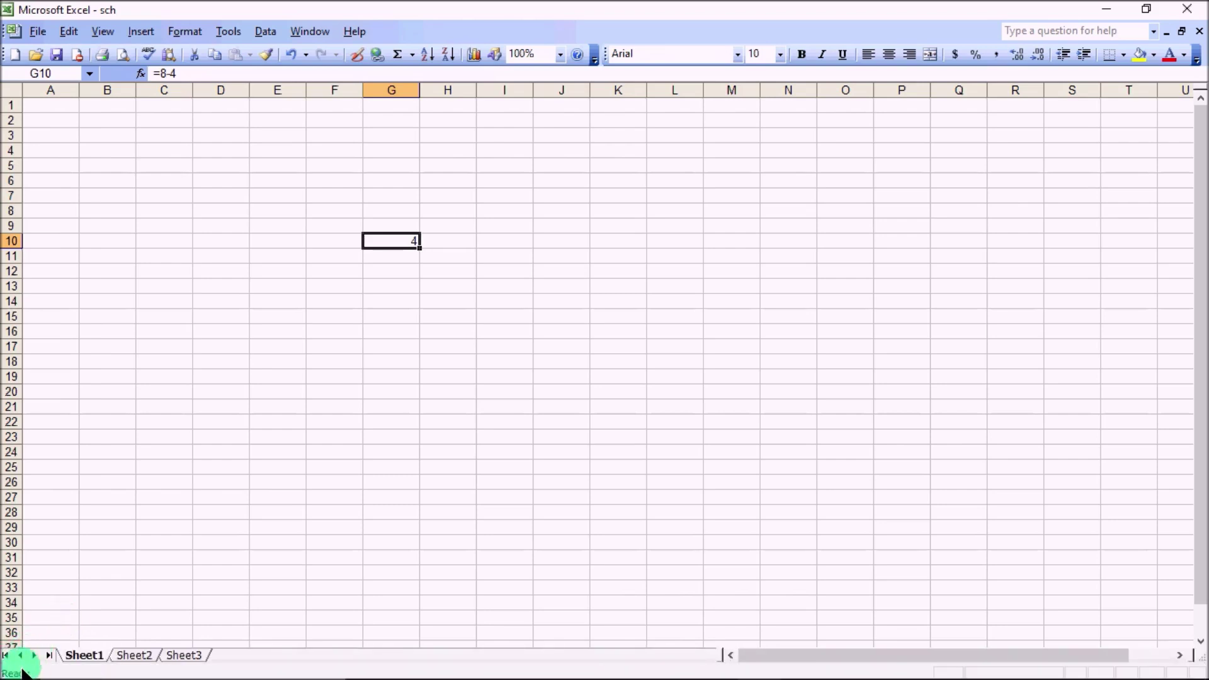
pyautogui.click(546, 284)
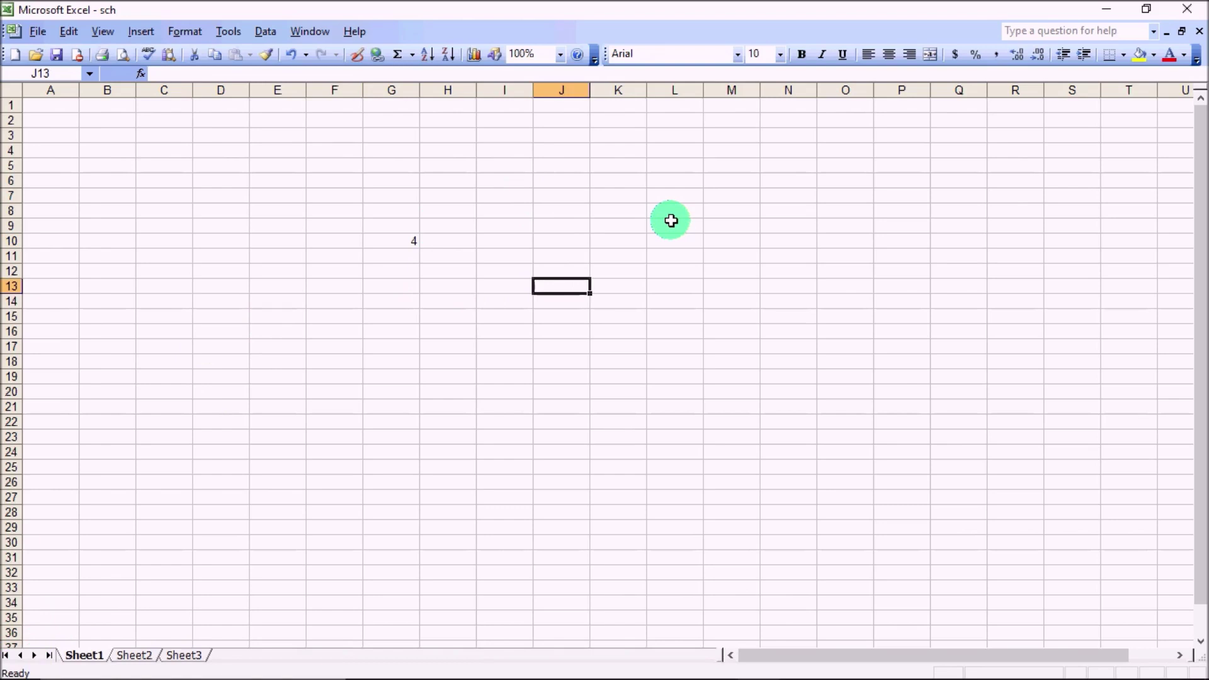
# Close the sch and school workbooks, discarding school's unsaved changes.
pyautogui.click(1194, 10)
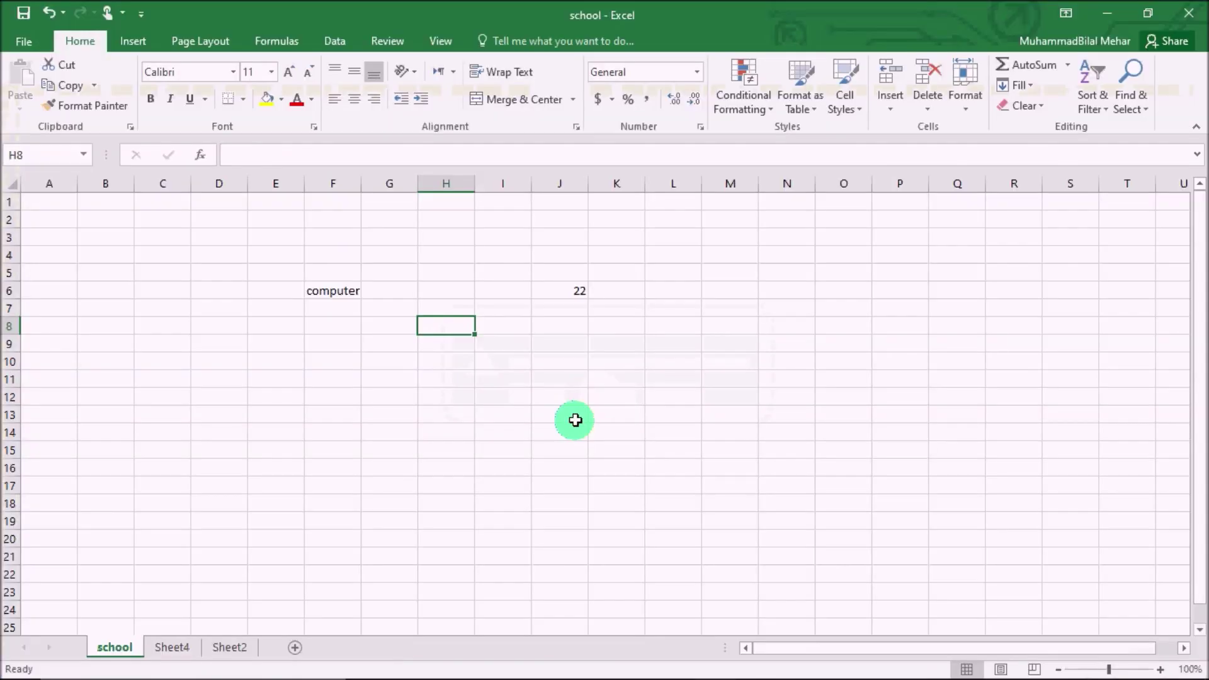
pyautogui.click(1190, 13)
pyautogui.click(592, 382)
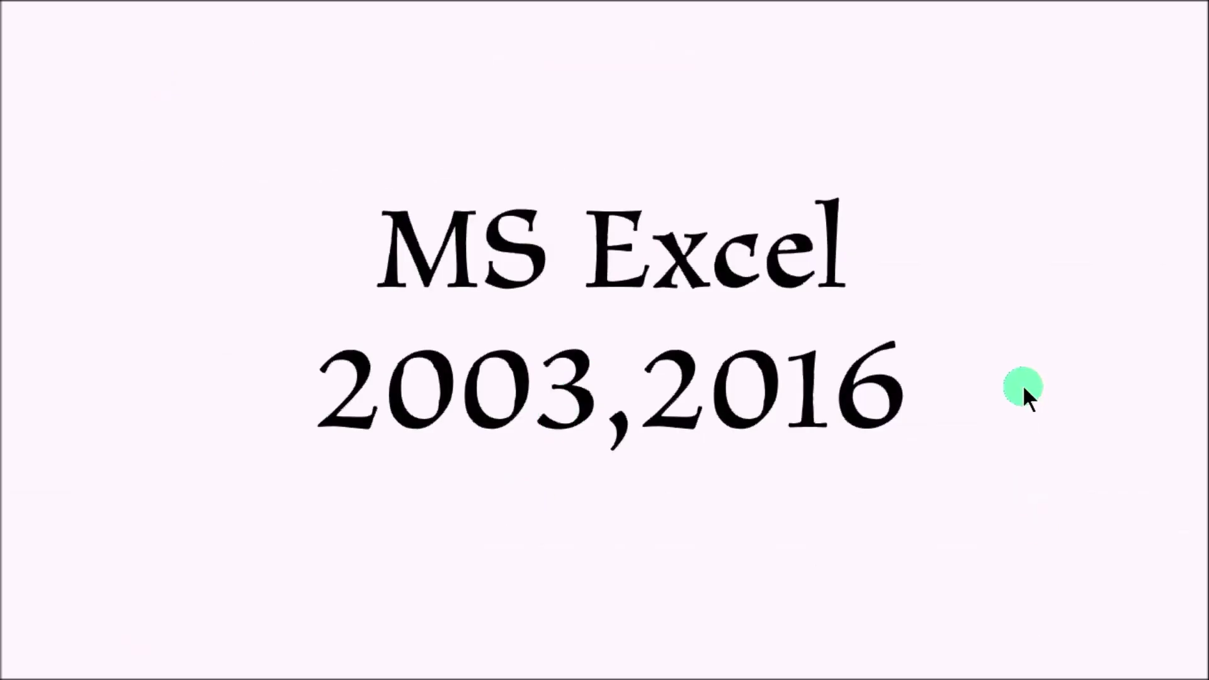